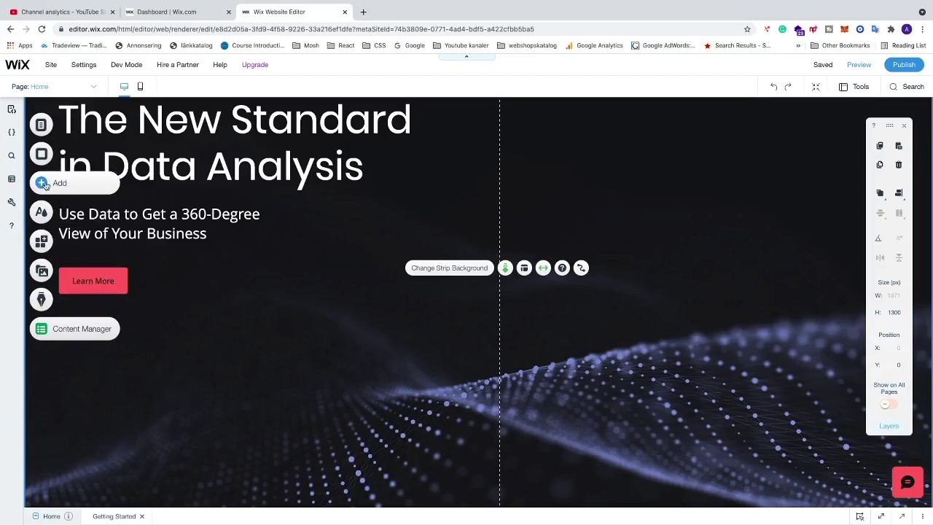
# Open the Add panel and browse the Strip and Lists & Grids elements
pyautogui.click(42, 184)
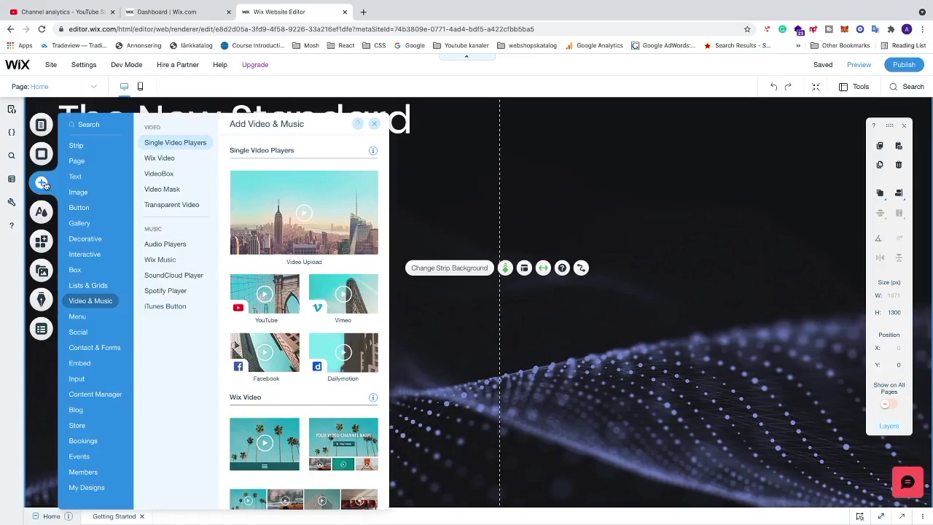
pyautogui.click(91, 146)
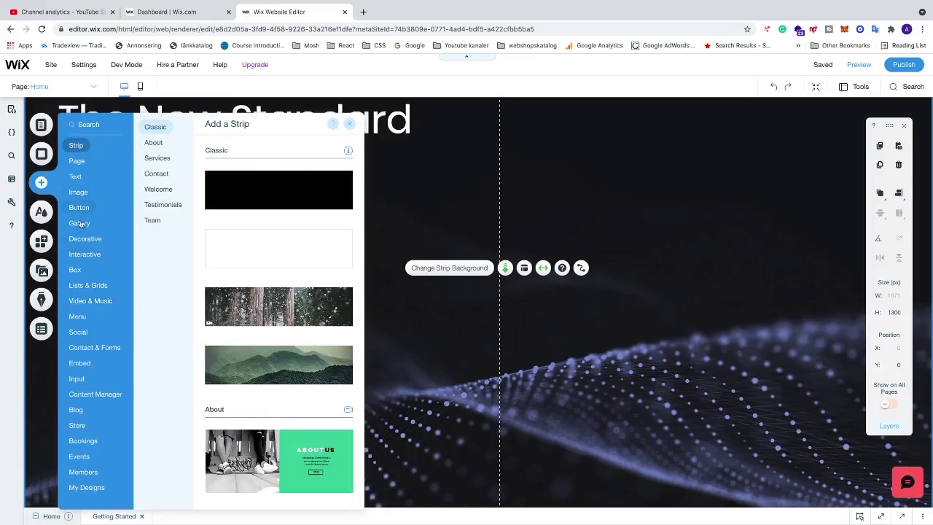
pyautogui.click(87, 291)
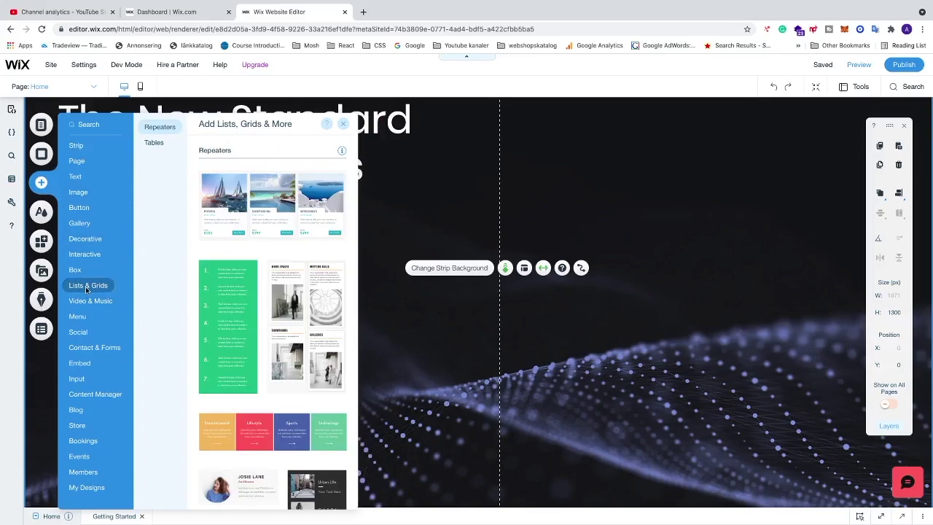
pyautogui.click(84, 301)
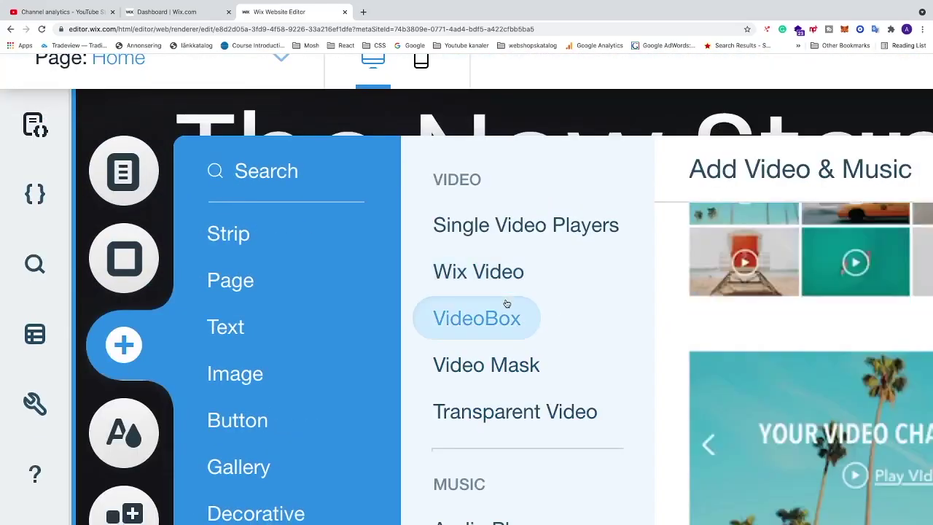
# Browse the Video & Music subcategories, settling on the Single Video Players list
pyautogui.click(507, 304)
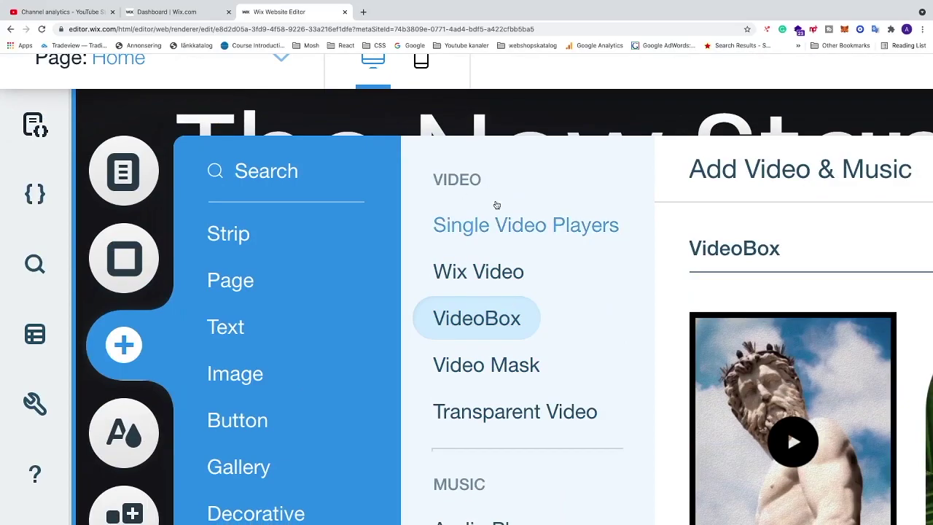
pyautogui.click(460, 233)
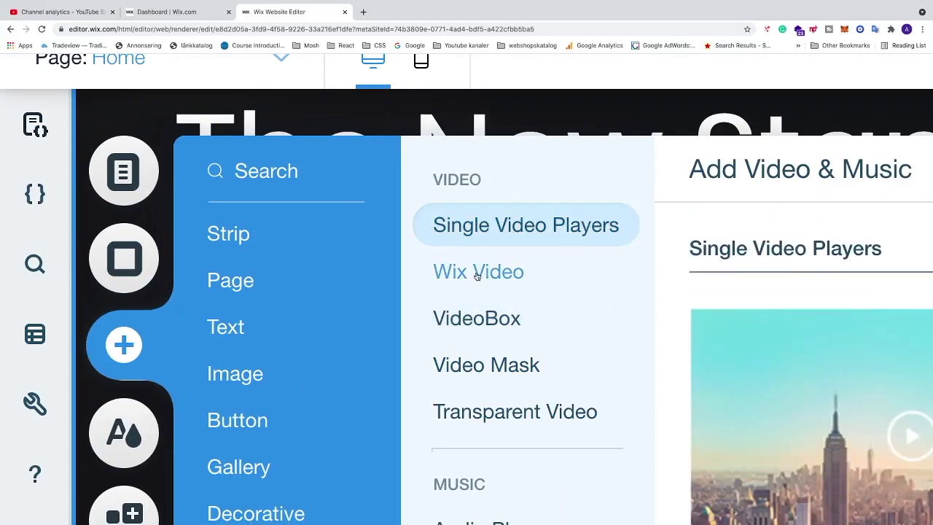
pyautogui.click(479, 273)
pyautogui.click(477, 319)
pyautogui.click(478, 364)
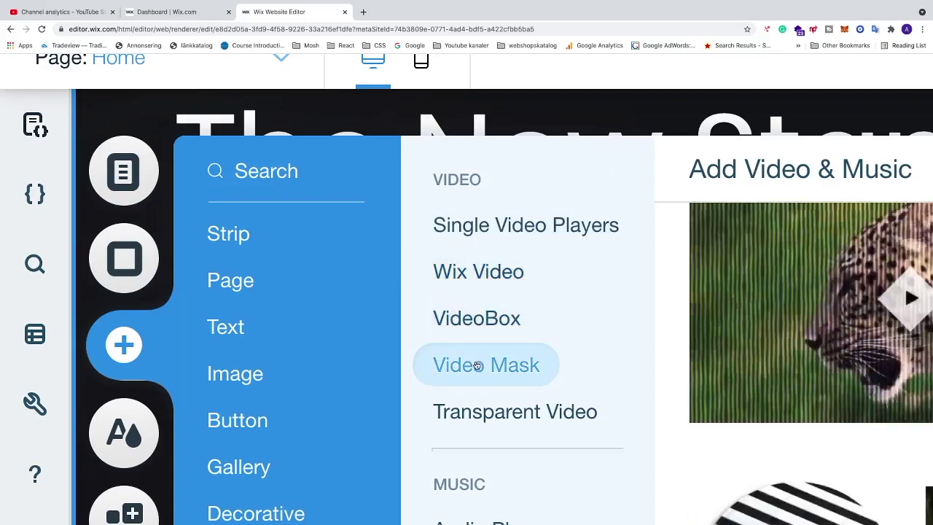
pyautogui.click(479, 413)
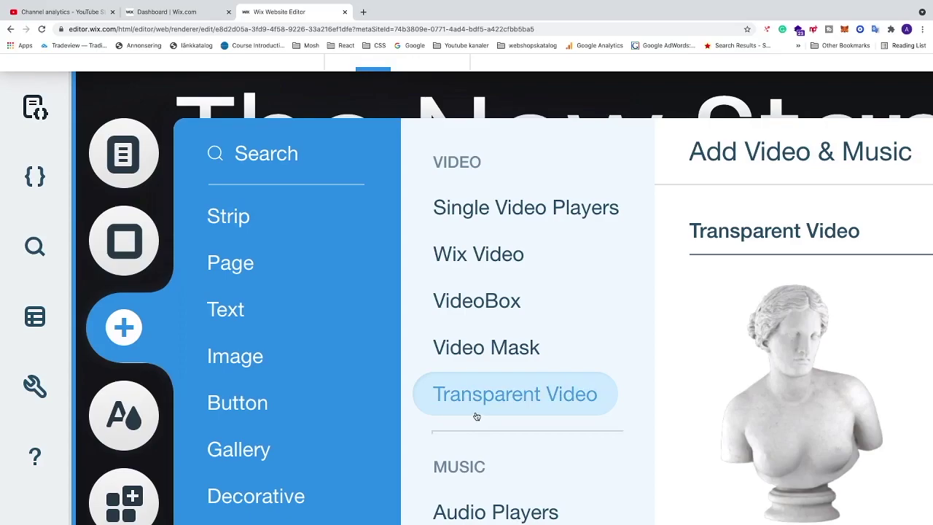
pyautogui.click(481, 216)
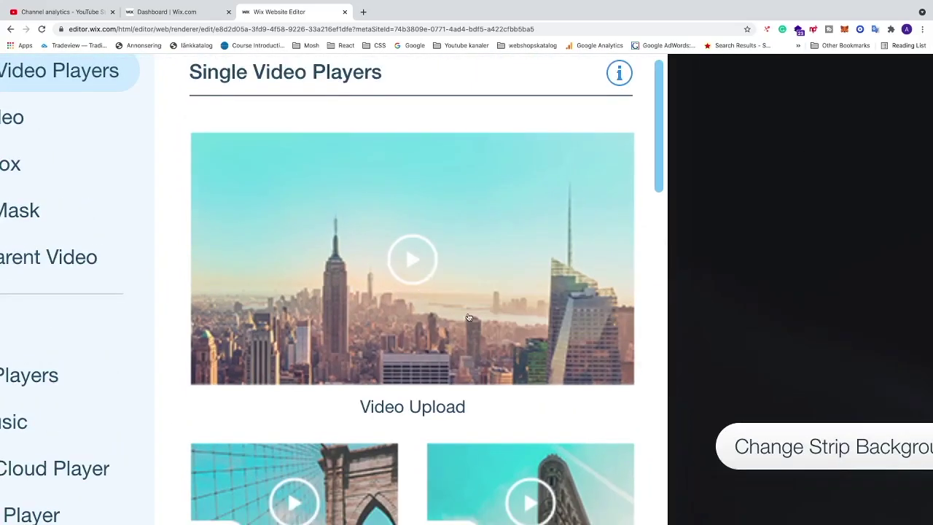
pyautogui.scroll(-3, 421, 311)
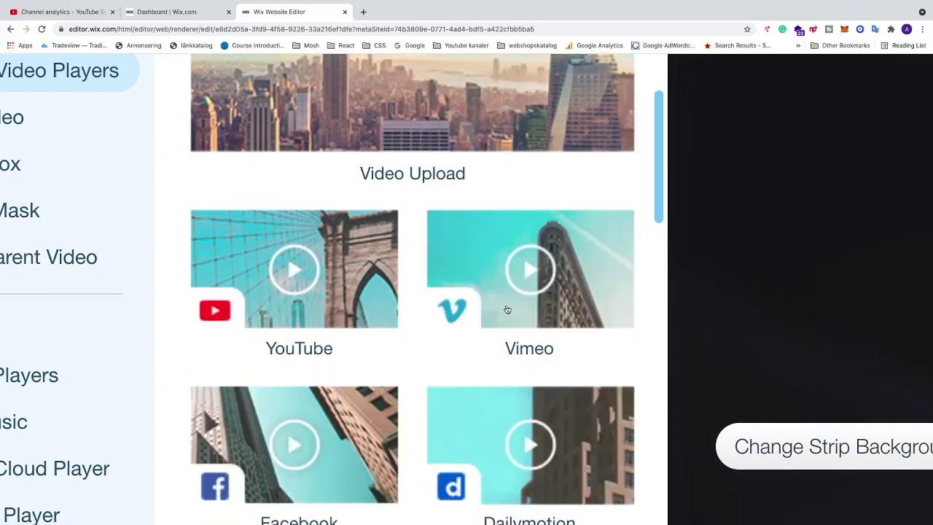
pyautogui.scroll(-2, 511, 310)
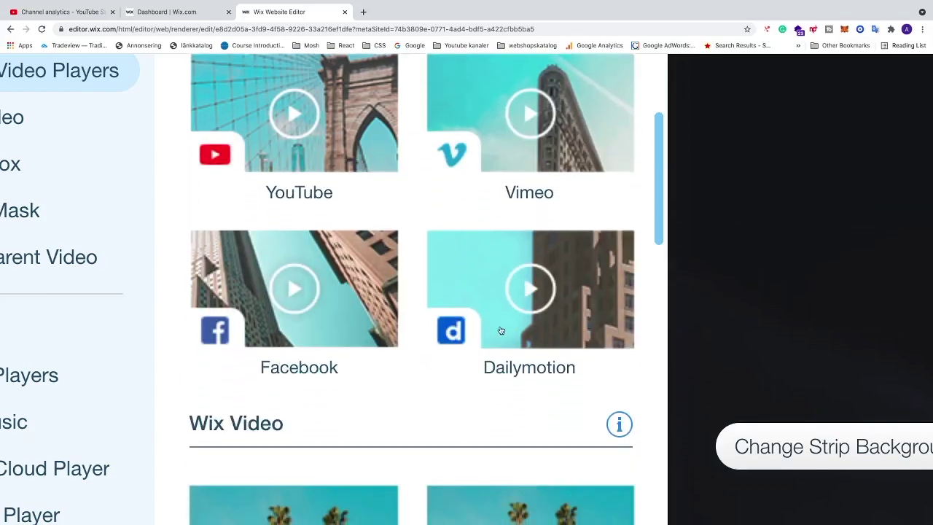
pyautogui.scroll(5, 501, 333)
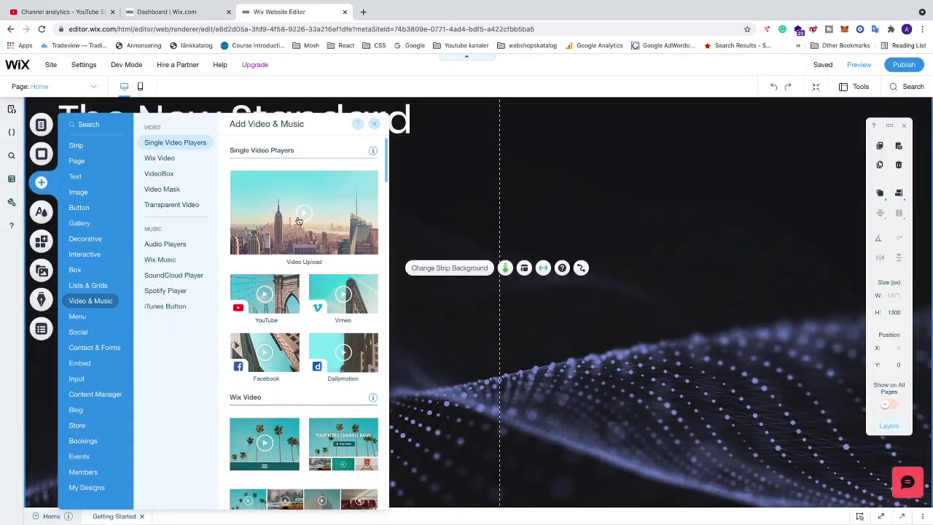
# Drag the Video Upload player onto the home page canvas
pyautogui.moveTo(299, 221); pyautogui.dragTo(491, 392)
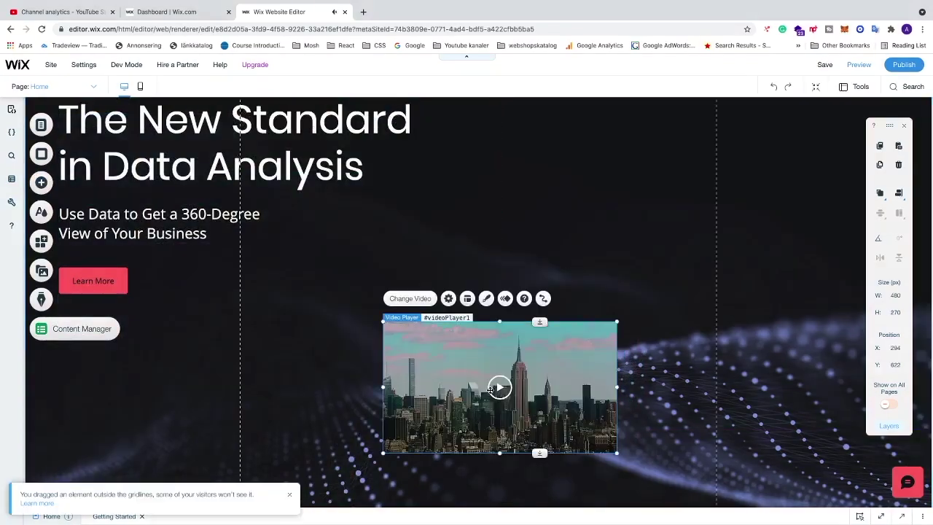
pyautogui.scroll(-1, 487, 384)
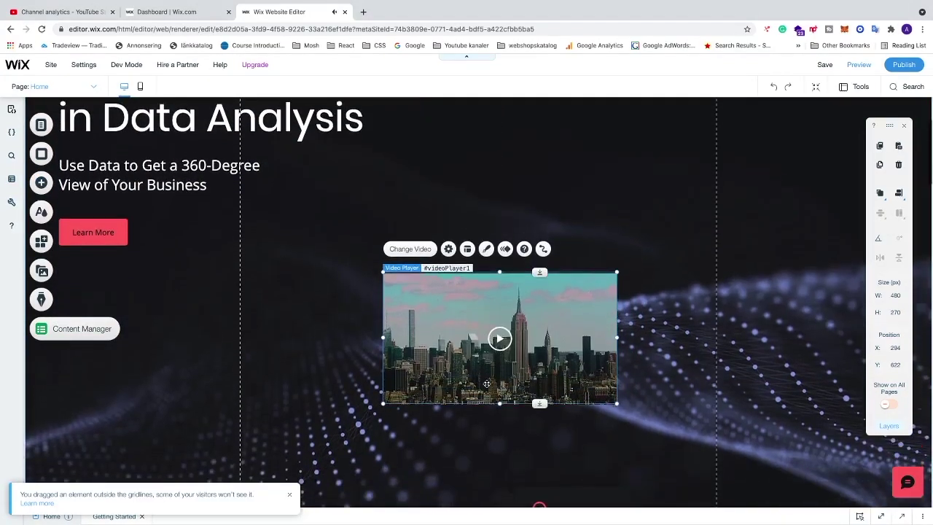
pyautogui.scroll(-1, 461, 354)
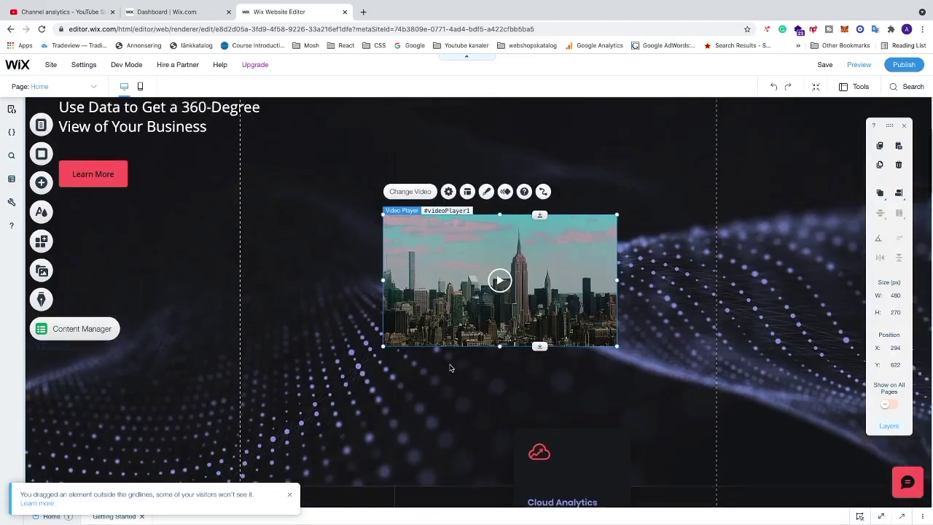
pyautogui.scroll(1, 467, 350)
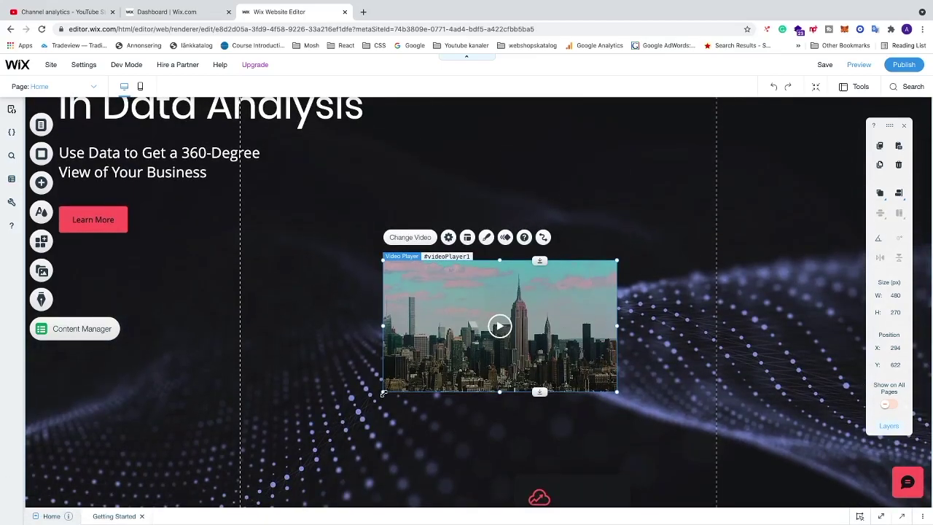
# Resize the video player to 713×401 and move it up and right
pyautogui.moveTo(382, 393); pyautogui.dragTo(271, 455)
pyautogui.moveTo(401, 413); pyautogui.dragTo(443, 396)
pyautogui.scroll(-1, 447, 398)
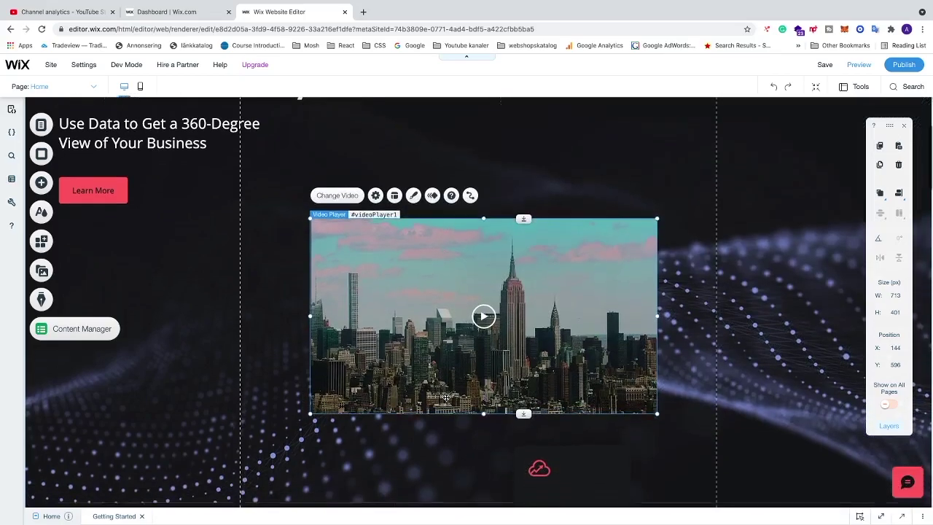
pyautogui.scroll(-1, 467, 280)
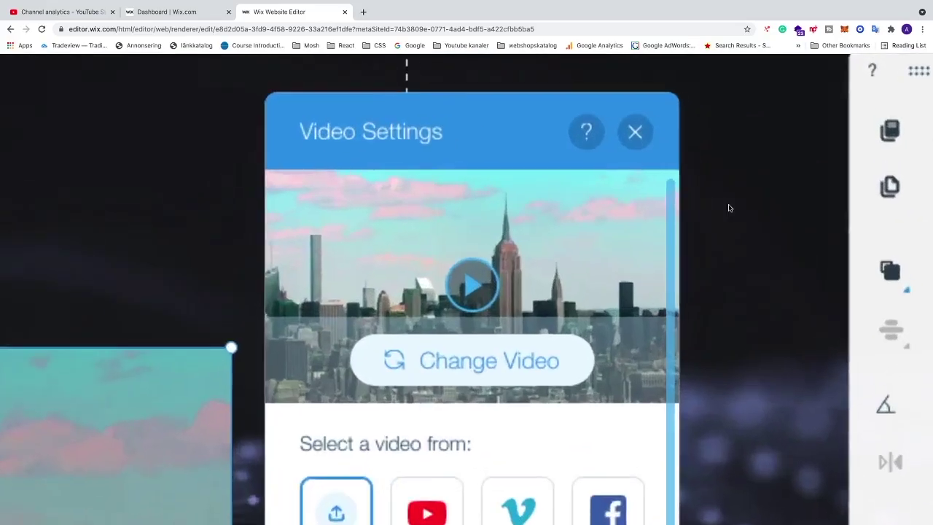
# Open the Choose a Video media library from the player's Change Video option
pyautogui.scroll(-3, 406, 195)
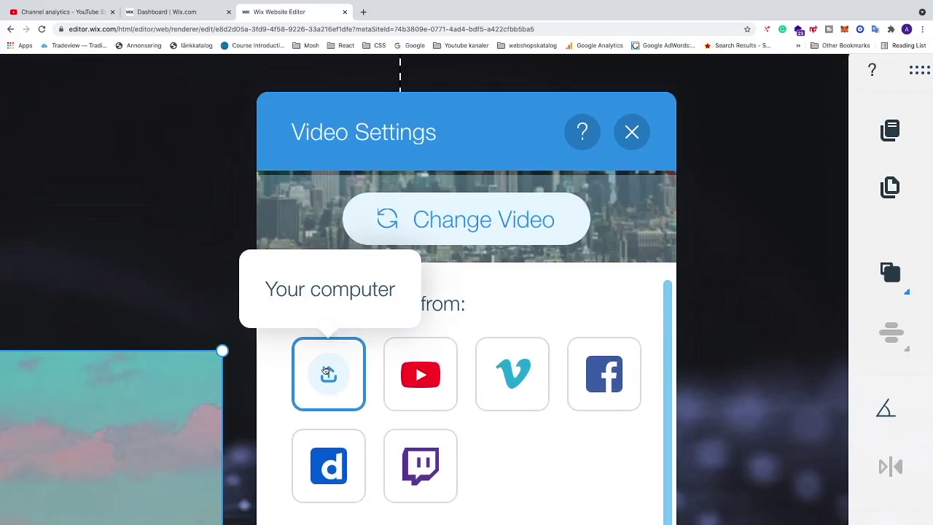
pyautogui.scroll(2, 329, 372)
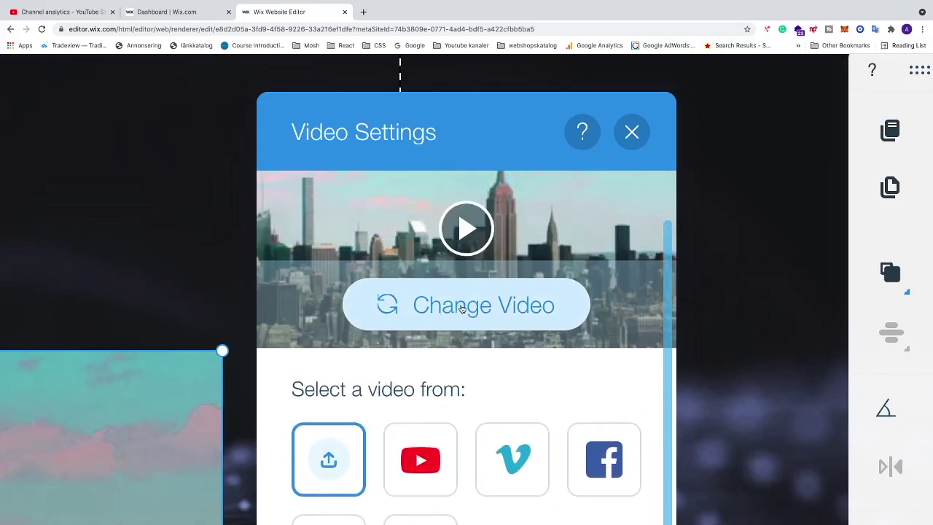
pyautogui.click(461, 306)
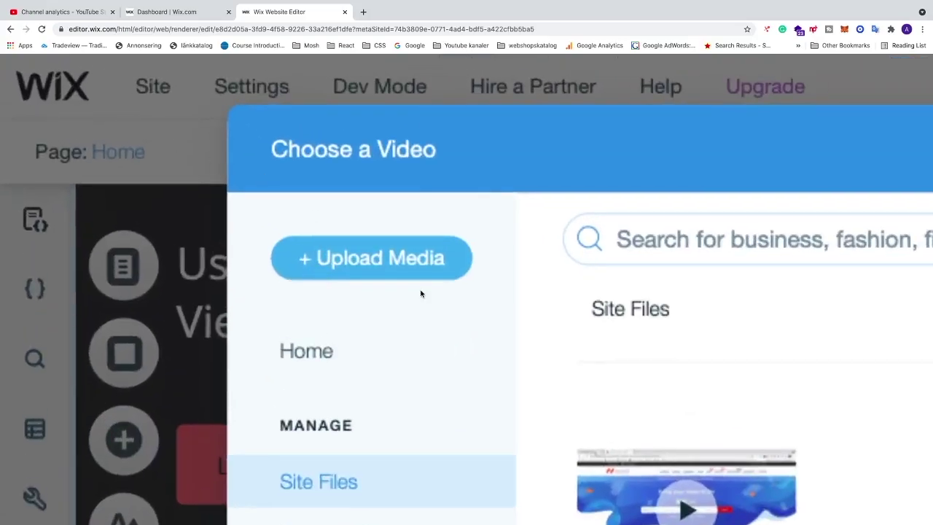
# After abandoning a new upload, add the 'How to Connect Domain' video from Site Files
pyautogui.click(397, 270)
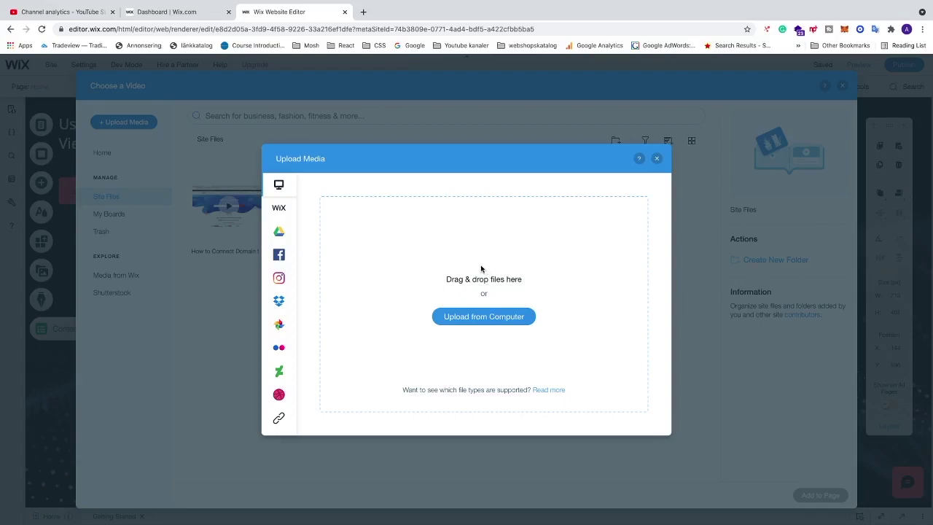
pyautogui.scroll(-3, 389, 259)
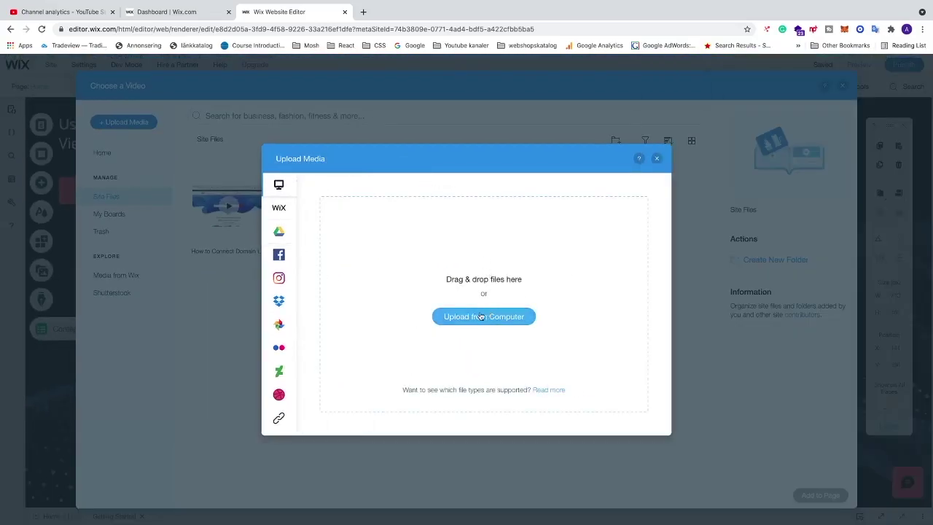
pyautogui.click(477, 317)
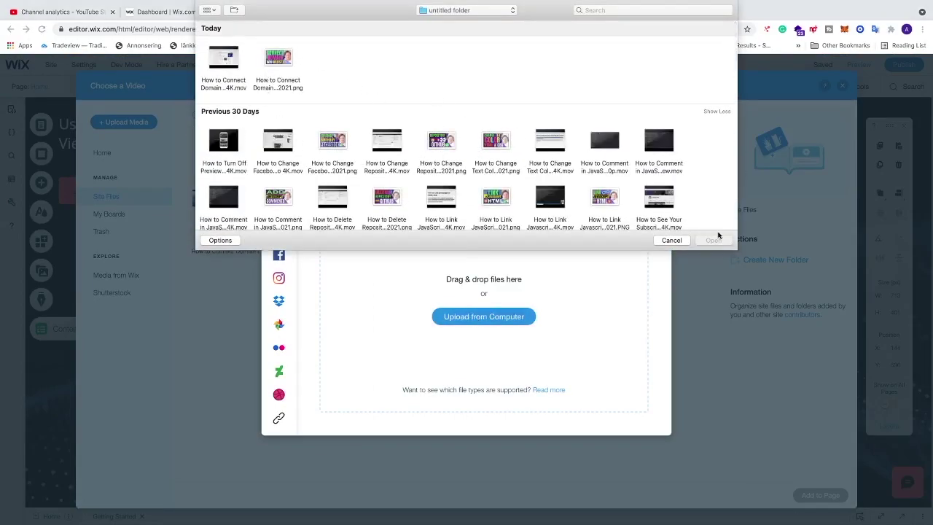
pyautogui.click(672, 241)
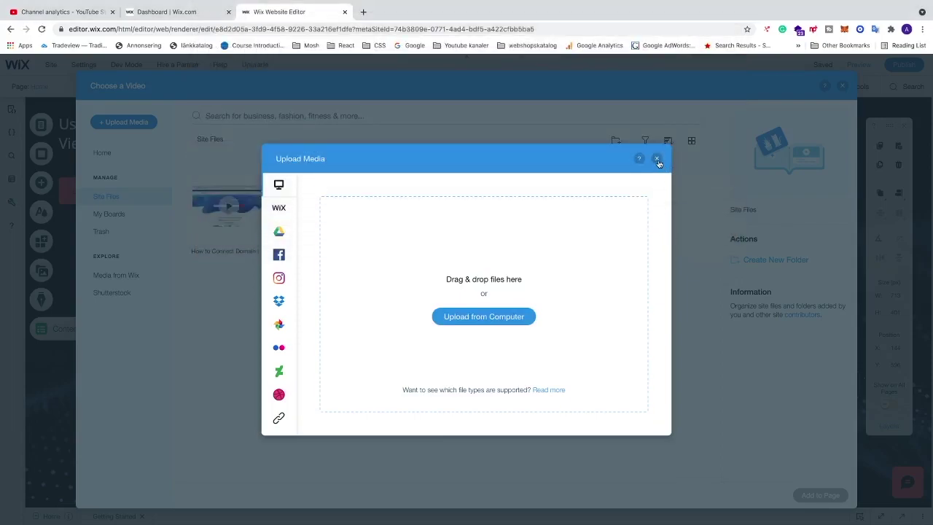
pyautogui.click(658, 160)
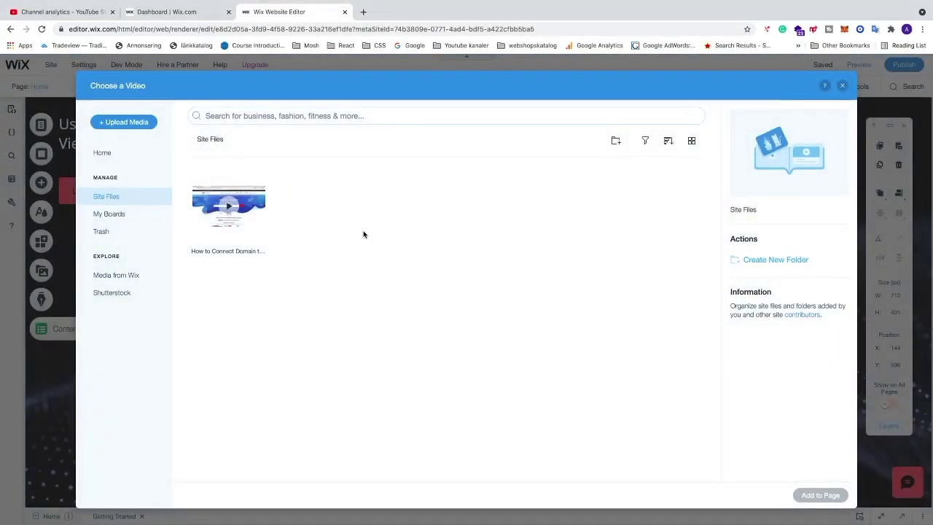
pyautogui.click(228, 208)
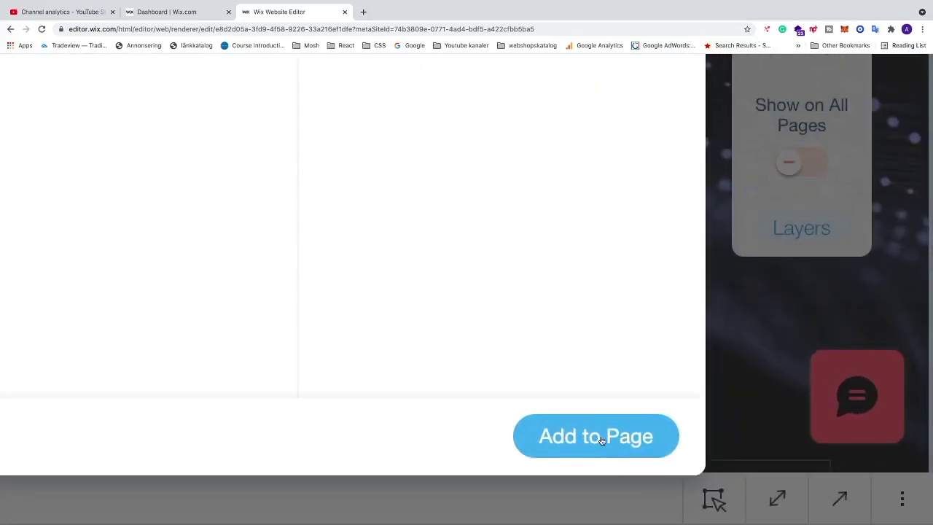
pyautogui.click(600, 438)
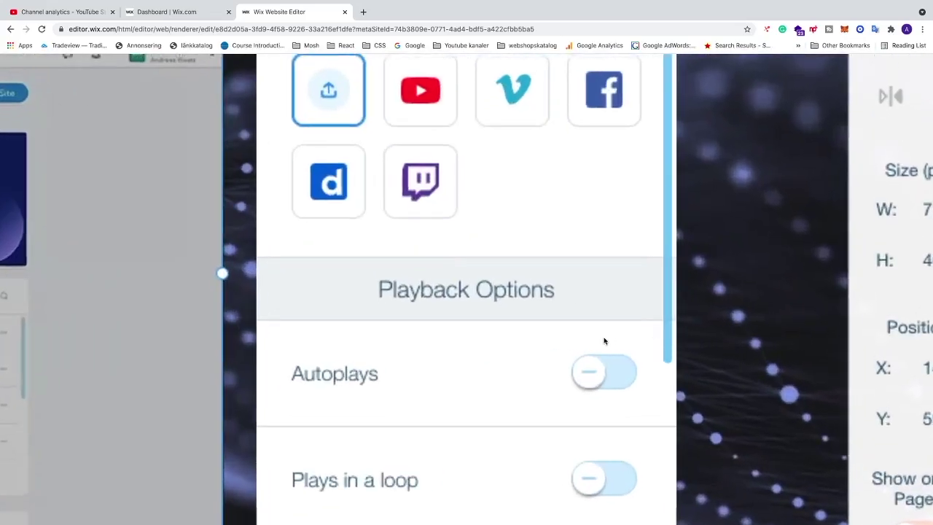
# Set the video to play in a loop with autoplay left off, then select the description field
pyautogui.scroll(-1, 786, 339)
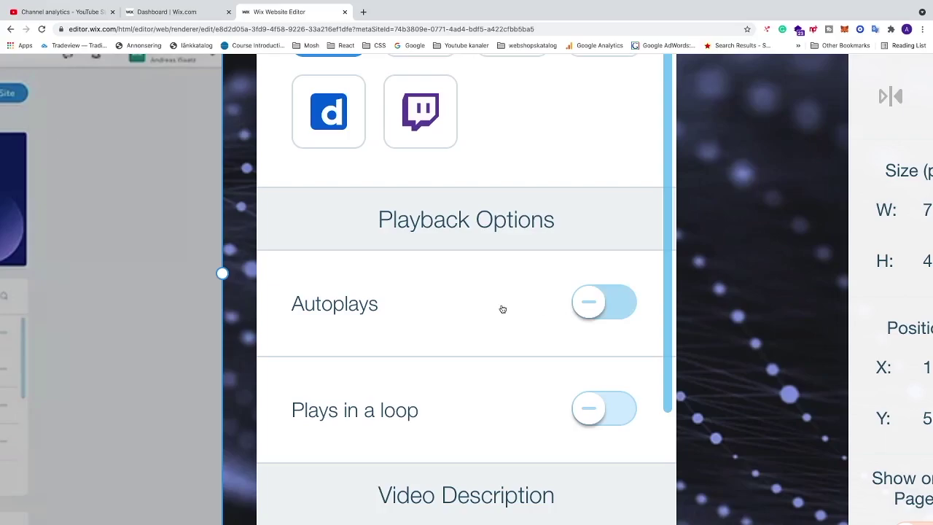
pyautogui.click(596, 309)
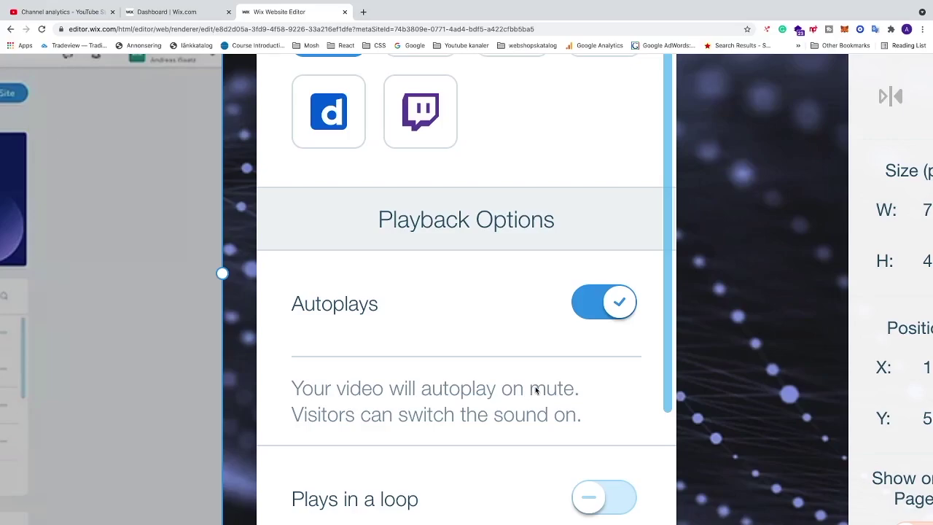
pyautogui.click(610, 305)
pyautogui.scroll(-1, 583, 343)
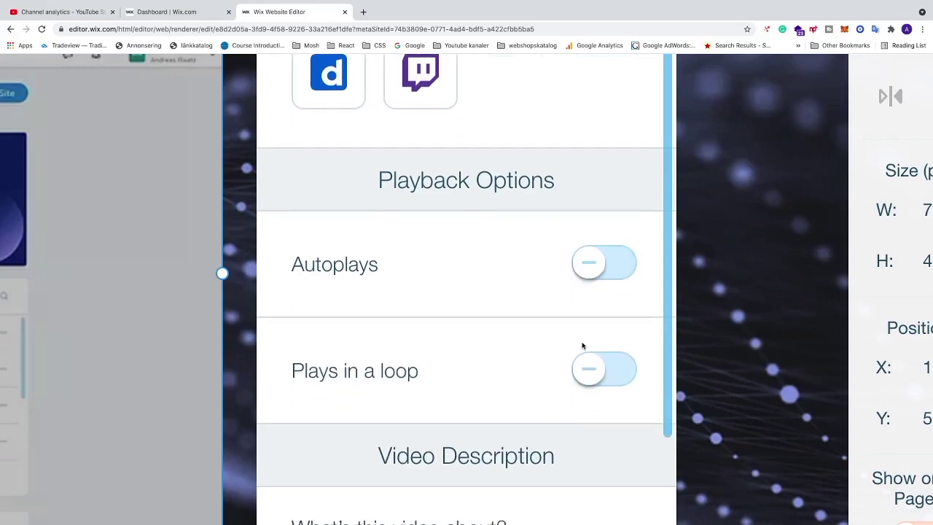
pyautogui.click(606, 328)
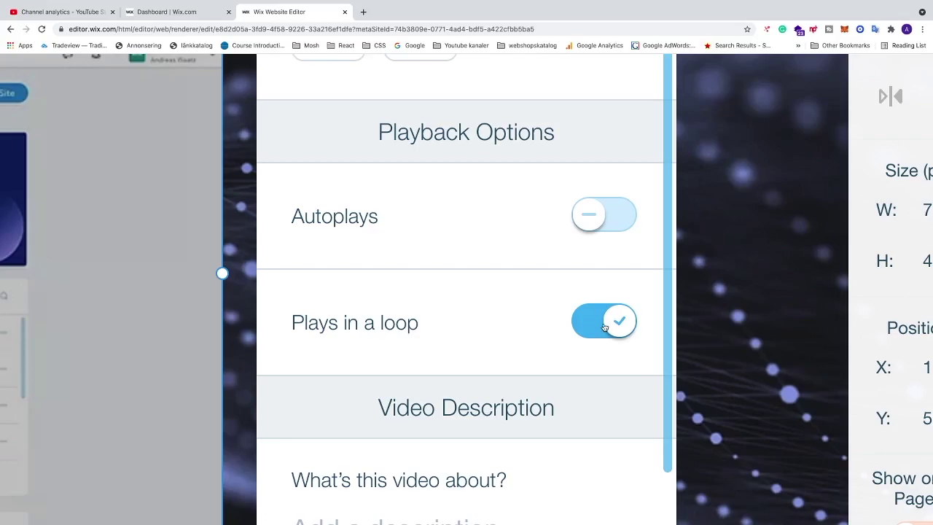
pyautogui.scroll(-2, 605, 328)
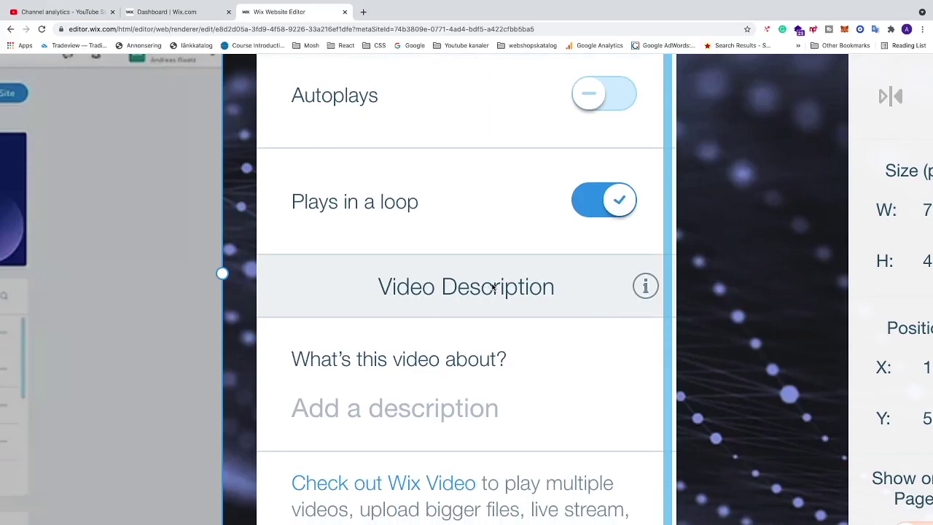
pyautogui.scroll(-1, 576, 238)
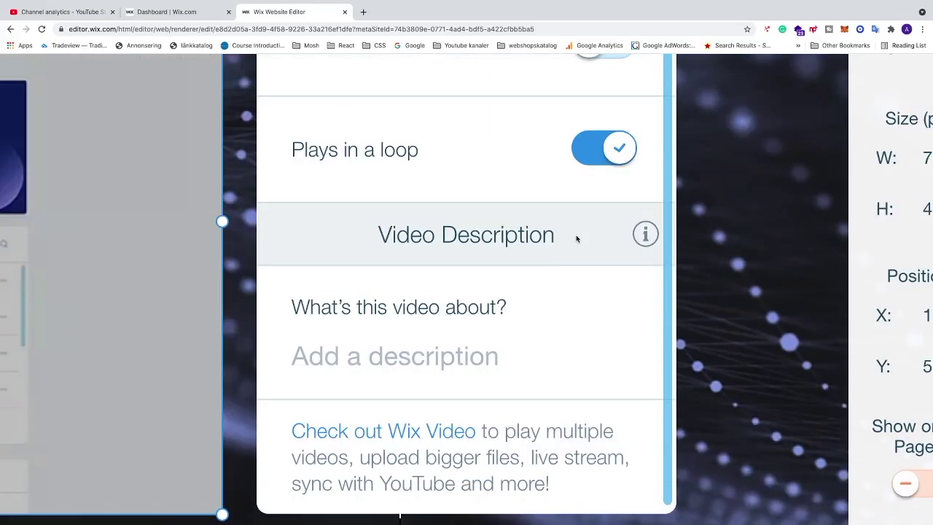
pyautogui.scroll(-1, 362, 355)
pyautogui.click(363, 341)
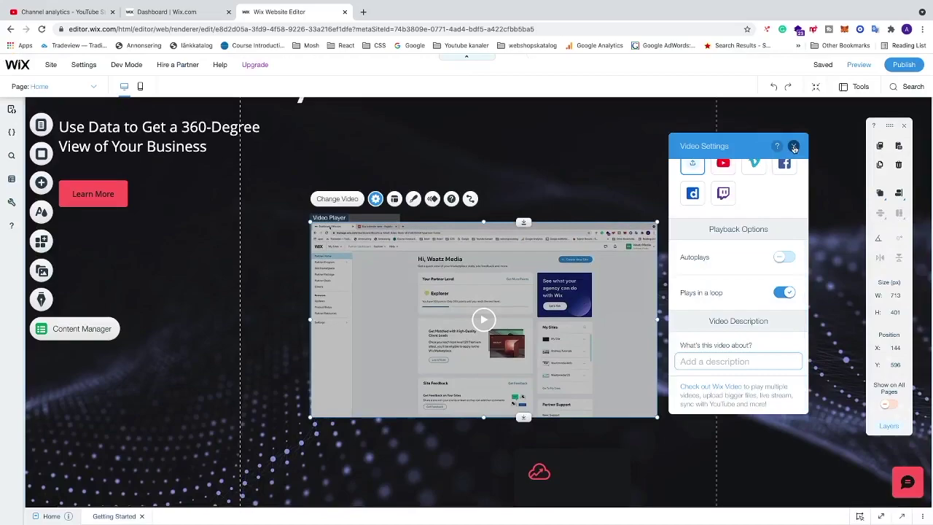
# Show the 'Your Video Title' title and enlarge the play button to 55px
pyautogui.click(794, 148)
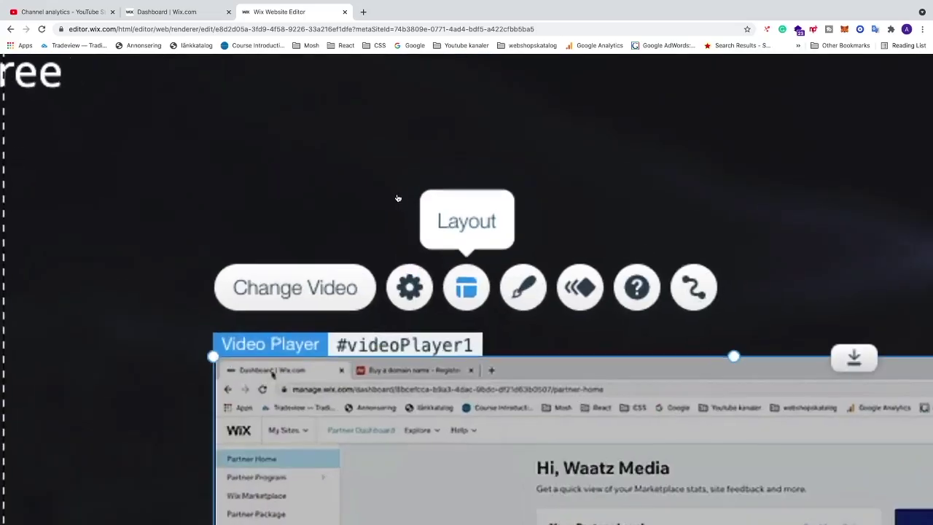
pyautogui.scroll(-1, 462, 255)
pyautogui.click(463, 235)
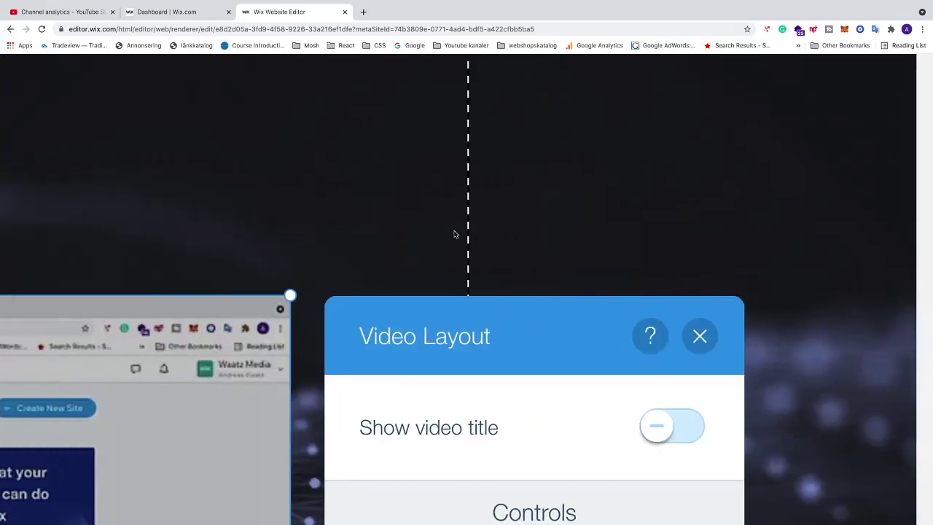
pyautogui.scroll(-3, 518, 414)
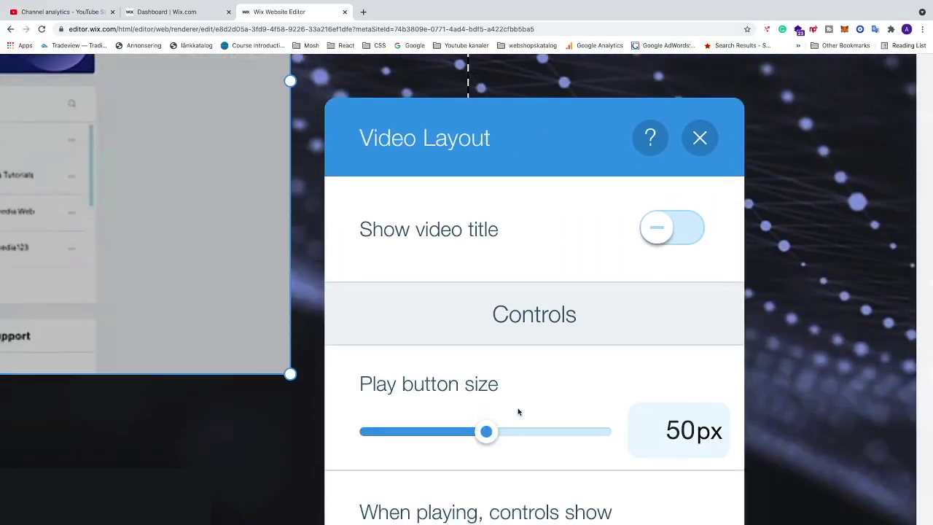
pyautogui.click(671, 234)
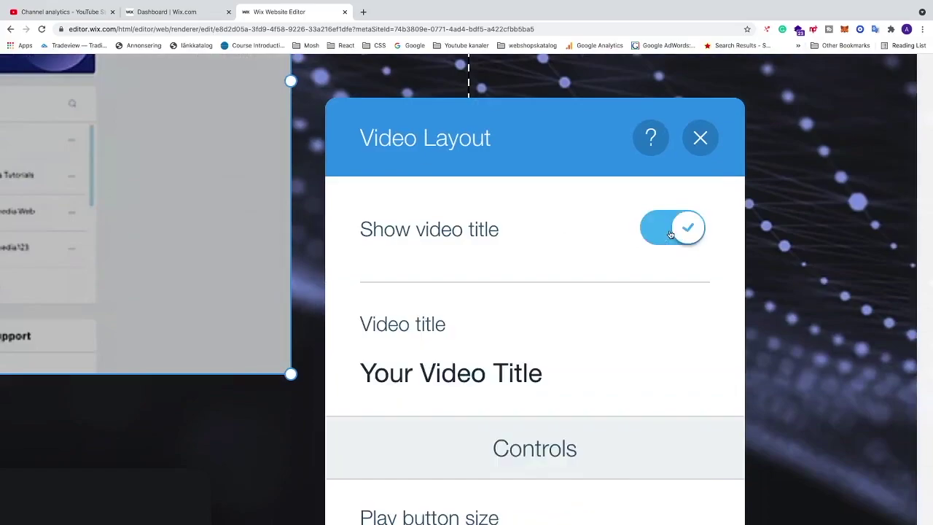
pyautogui.click(392, 374)
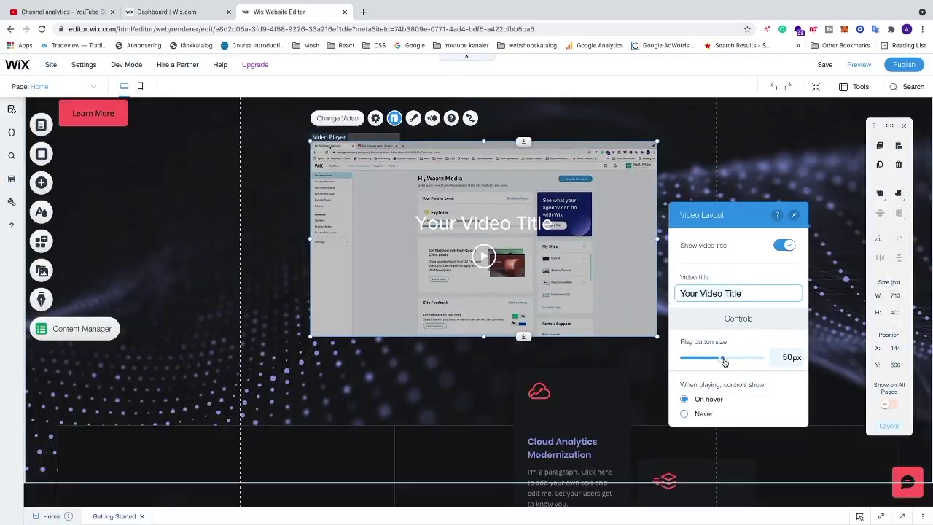
pyautogui.moveTo(725, 358)
pyautogui.mouseDown()
pyautogui.moveTo(774, 364)
pyautogui.moveTo(645, 364)
pyautogui.moveTo(729, 363)
pyautogui.mouseUp()
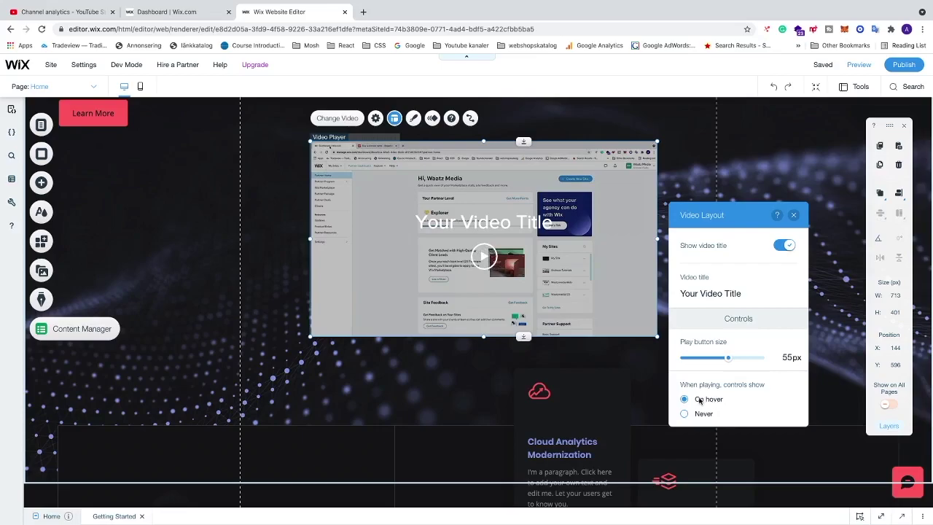
pyautogui.click(795, 216)
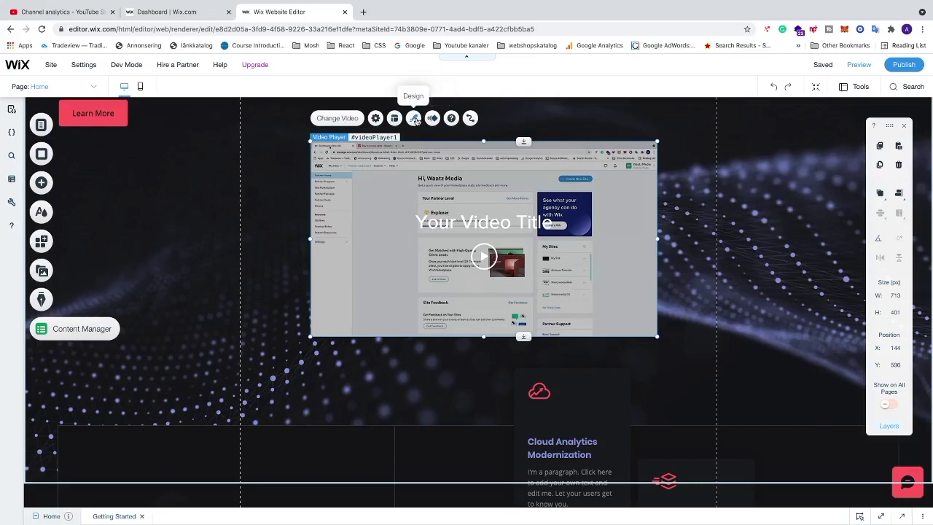
# Give the video player a white 5px border at 96% opacity
pyautogui.click(414, 118)
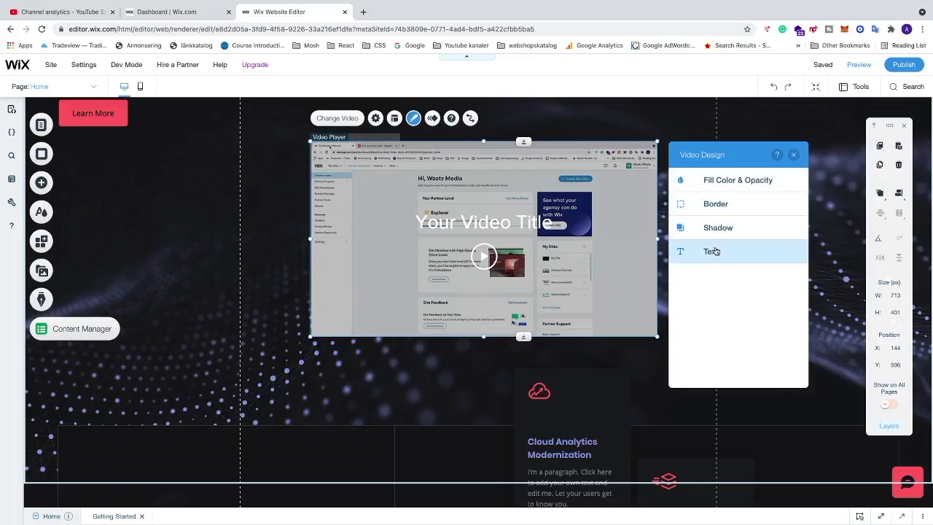
pyautogui.click(717, 207)
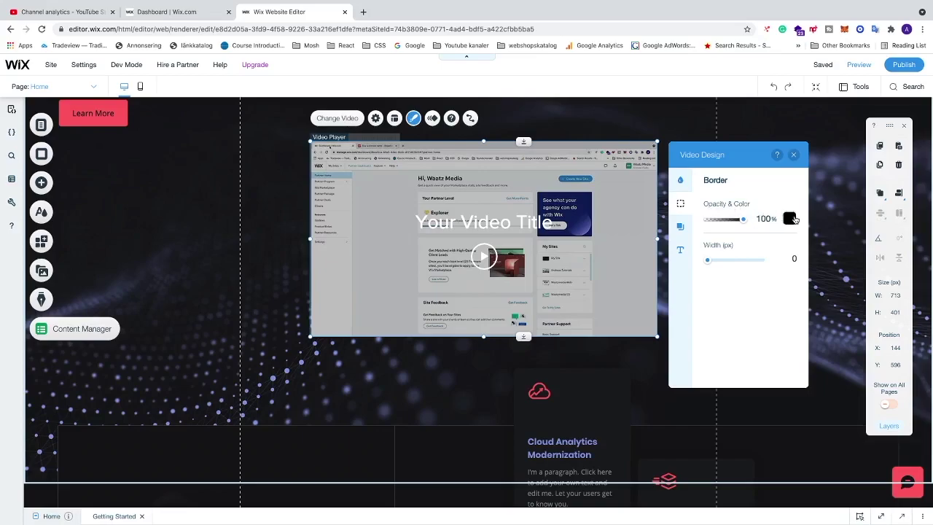
pyautogui.click(790, 219)
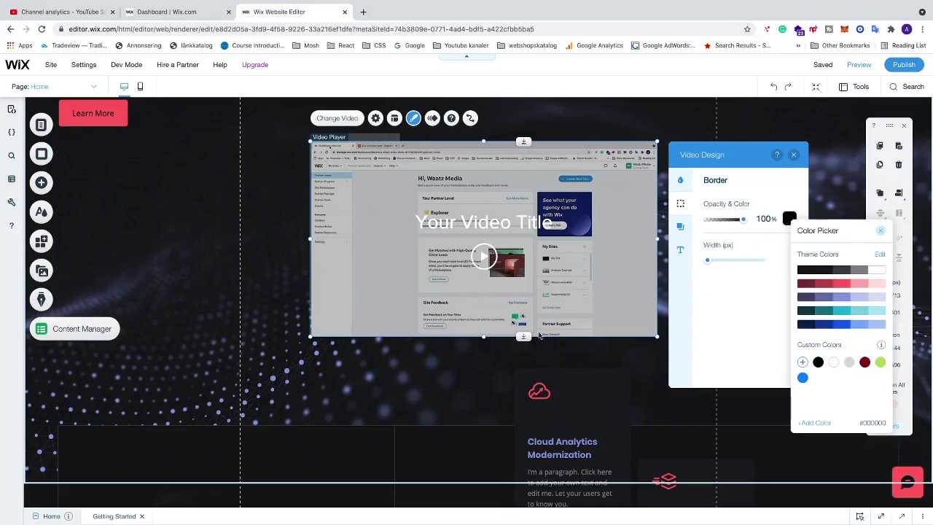
pyautogui.click(878, 271)
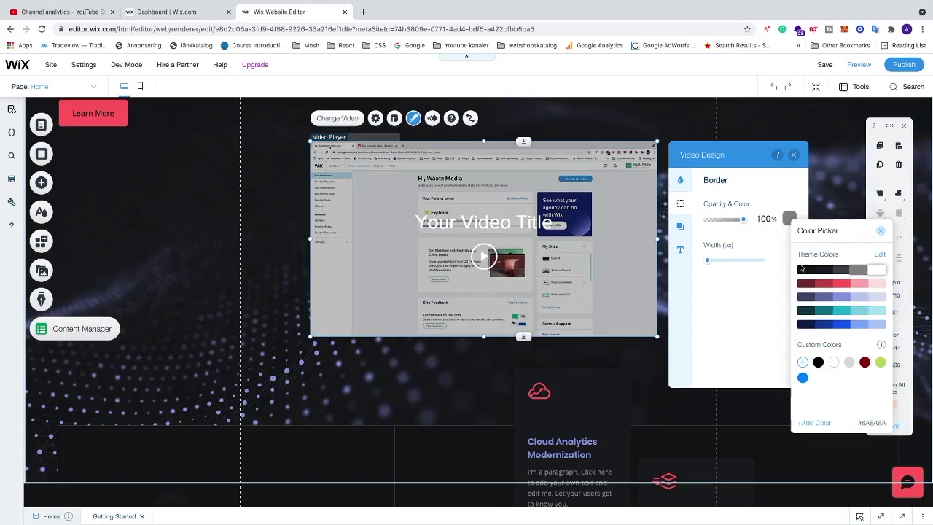
pyautogui.click(711, 247)
pyautogui.moveTo(708, 260); pyautogui.dragTo(725, 264)
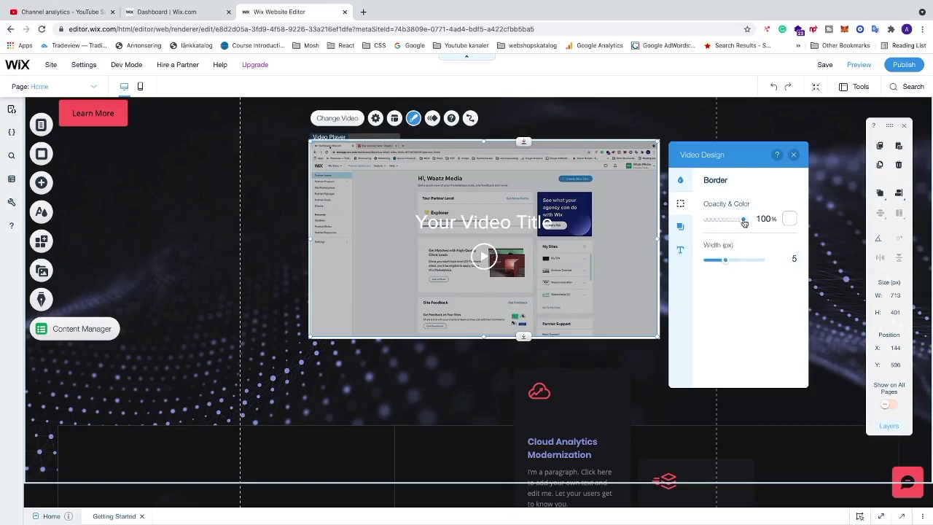
pyautogui.moveTo(745, 223)
pyautogui.mouseDown()
pyautogui.moveTo(733, 225)
pyautogui.moveTo(746, 226)
pyautogui.mouseUp()
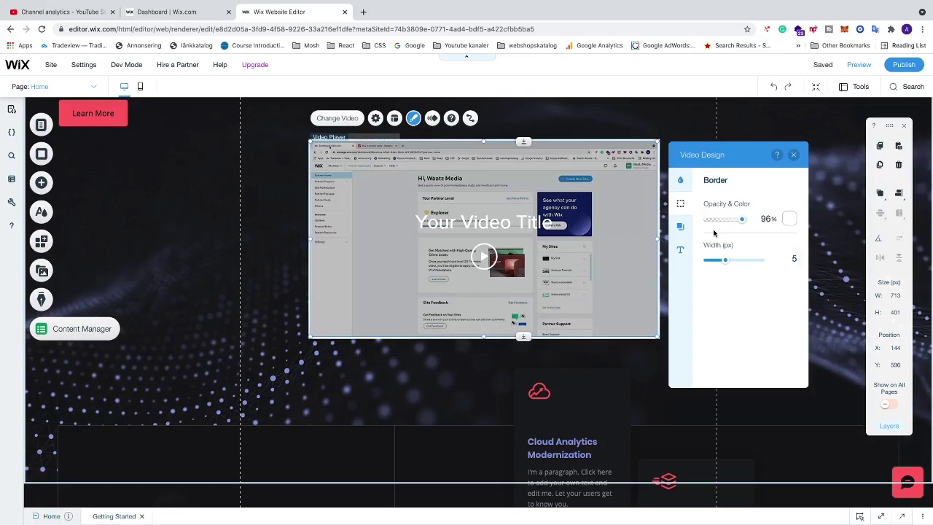
pyautogui.click(796, 156)
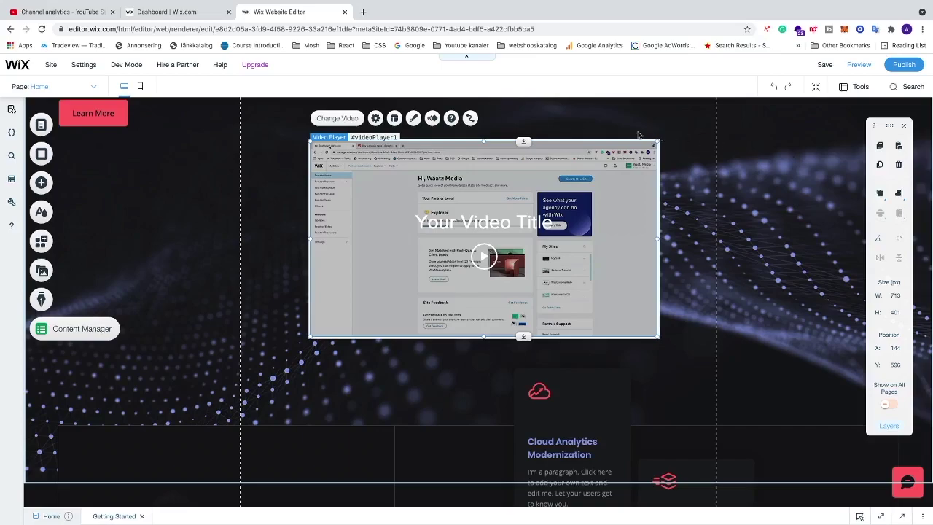
# Apply the Float-In entrance animation to the video player
pyautogui.click(432, 119)
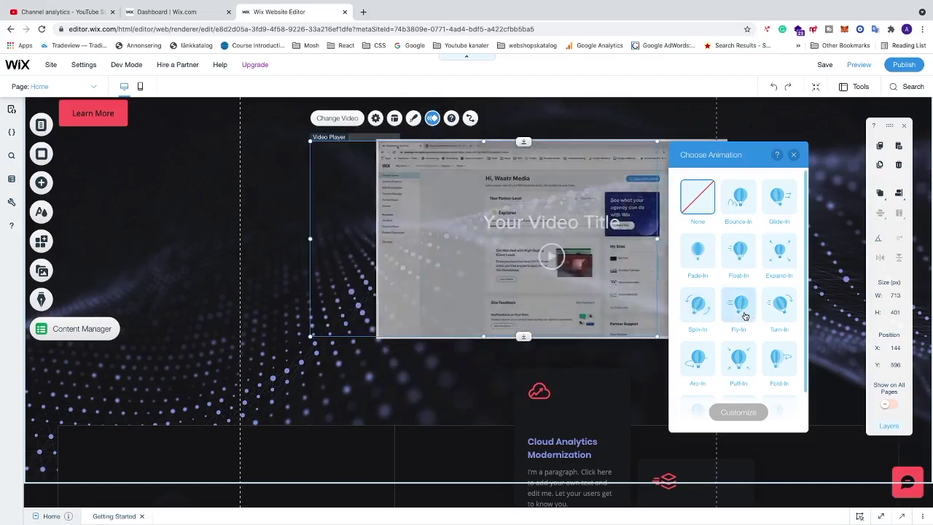
pyautogui.click(739, 251)
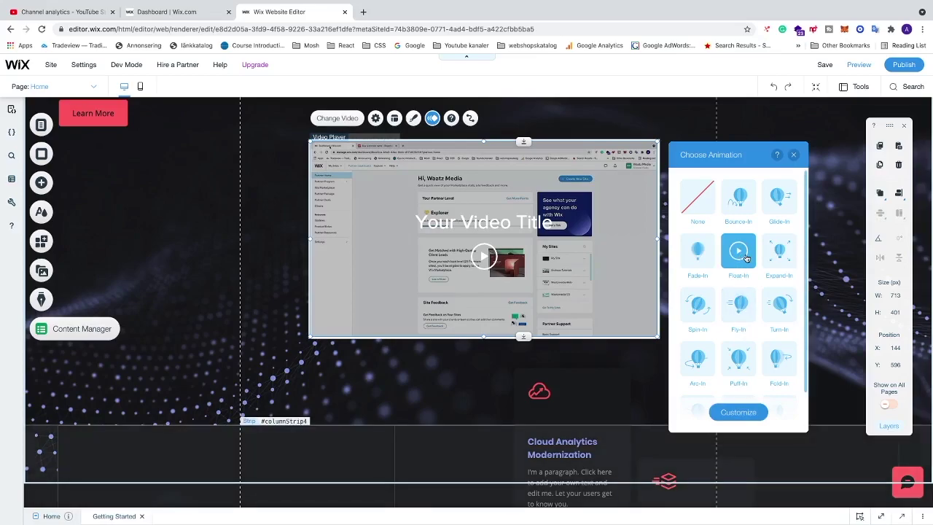
pyautogui.click(794, 154)
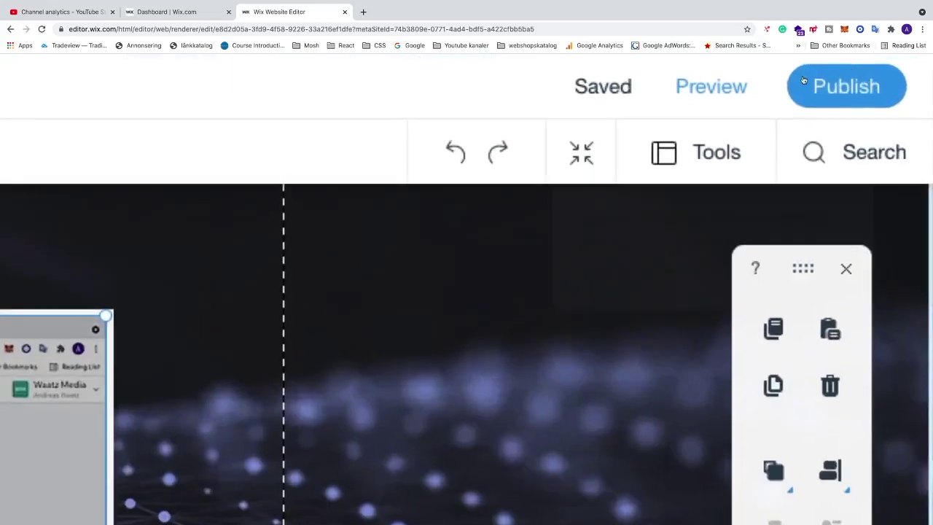
# Preview the site and play the video, checking its sound
pyautogui.click(700, 89)
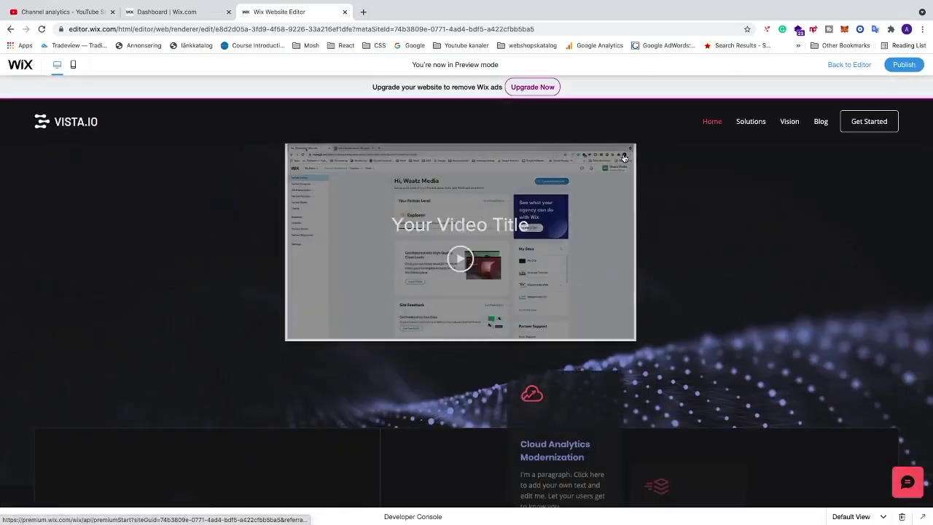
pyautogui.scroll(1, 671, 229)
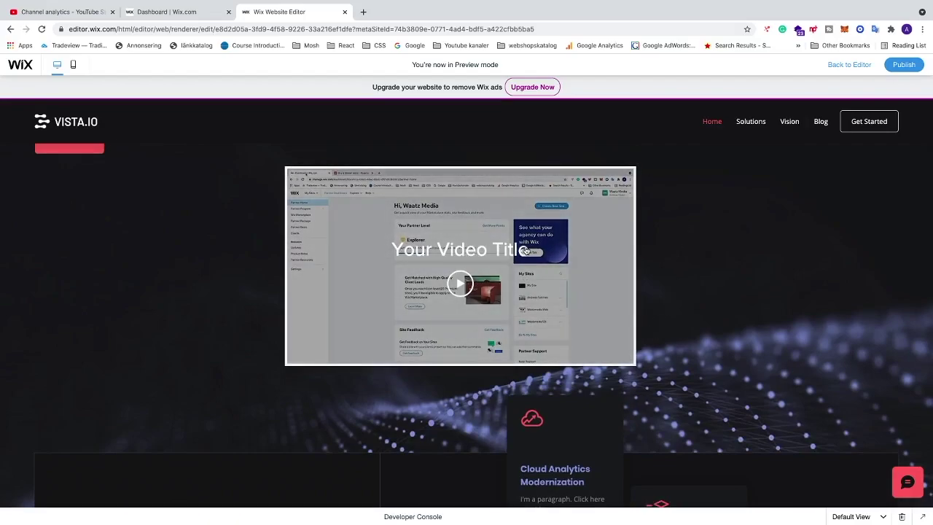
pyautogui.click(461, 288)
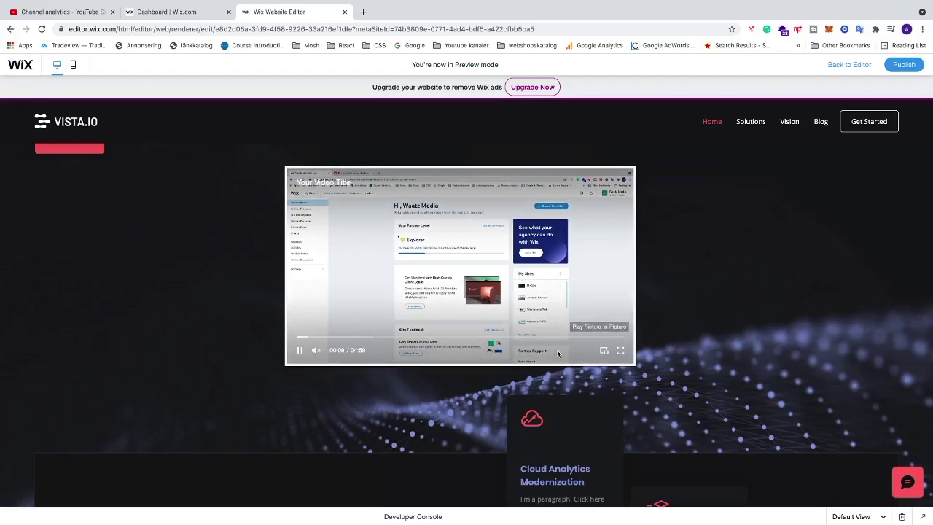
pyautogui.click(316, 352)
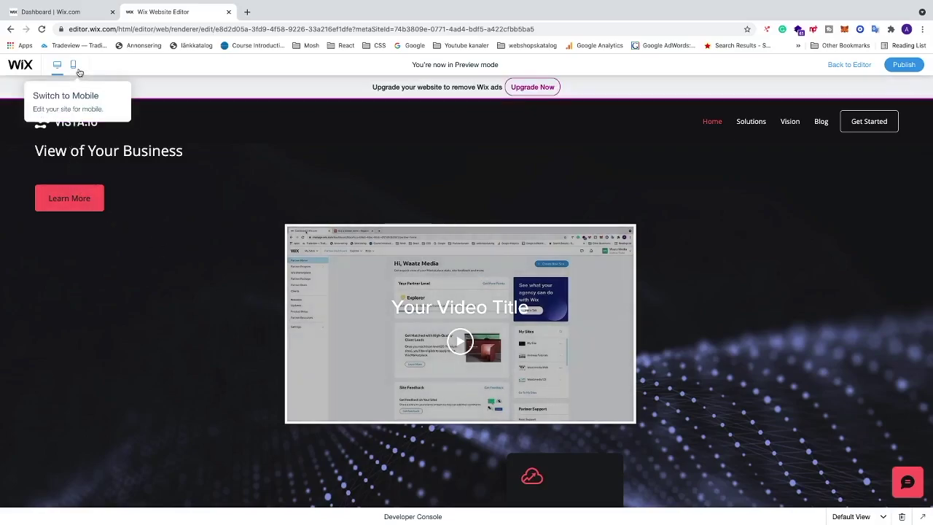
pyautogui.scroll(5, 79, 71)
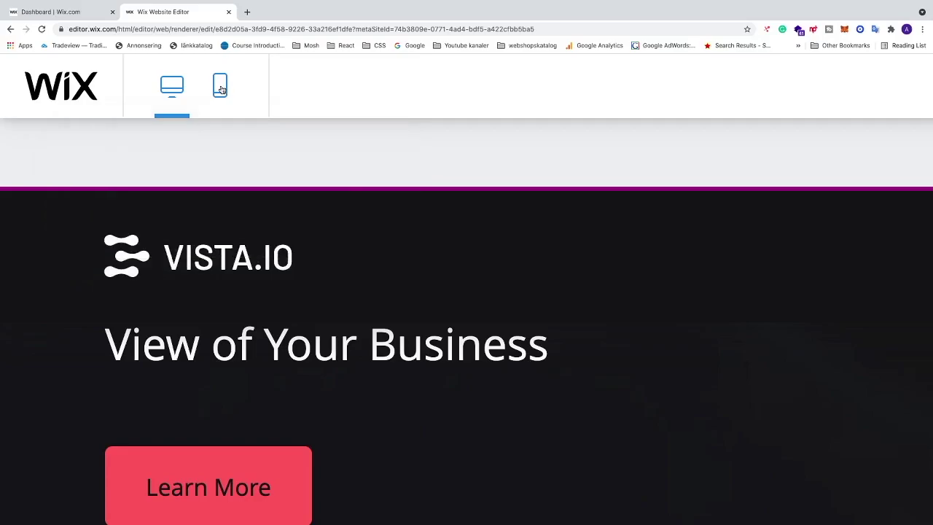
# Check the mobile preview of the page, then switch back to desktop view
pyautogui.click(221, 88)
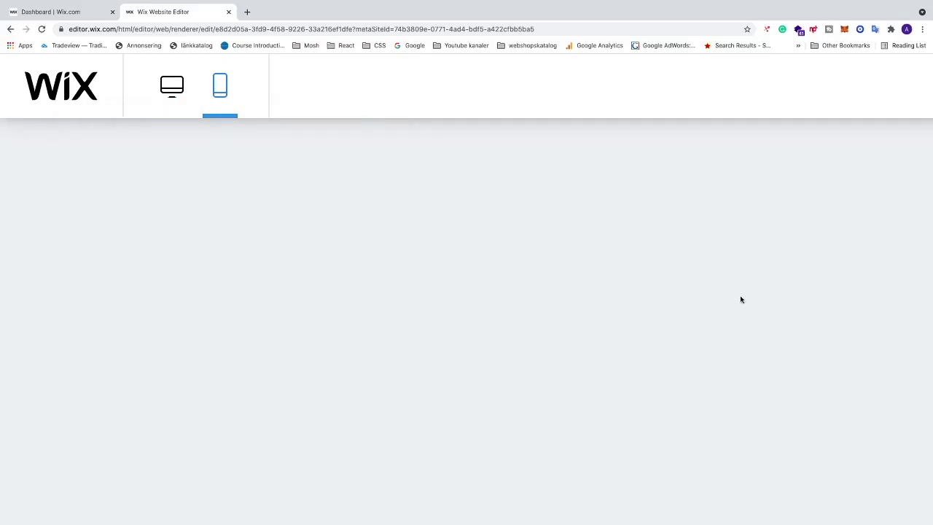
pyautogui.scroll(-5, 741, 300)
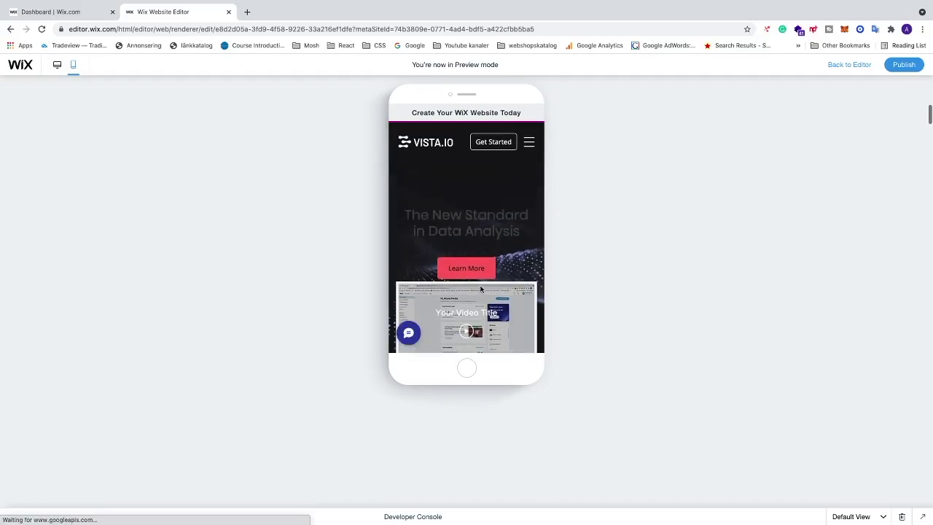
pyautogui.scroll(-1, 452, 239)
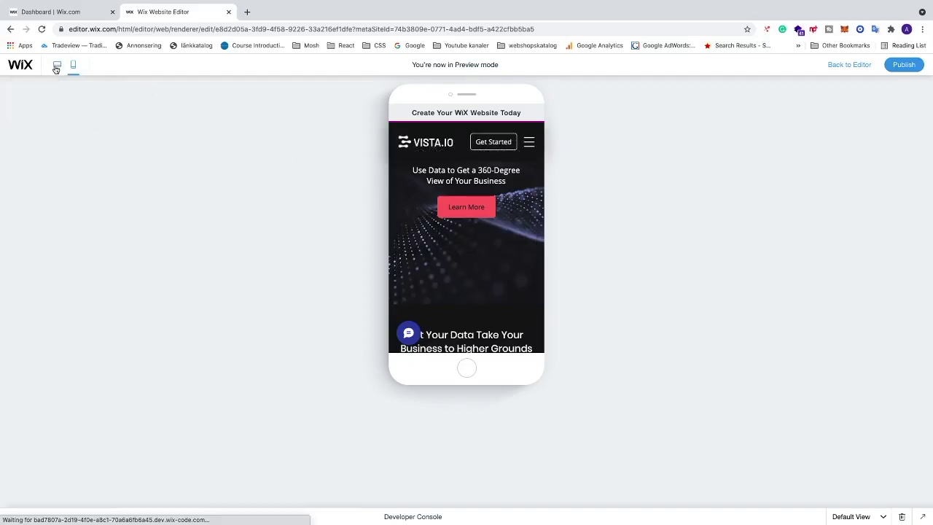
pyautogui.click(56, 66)
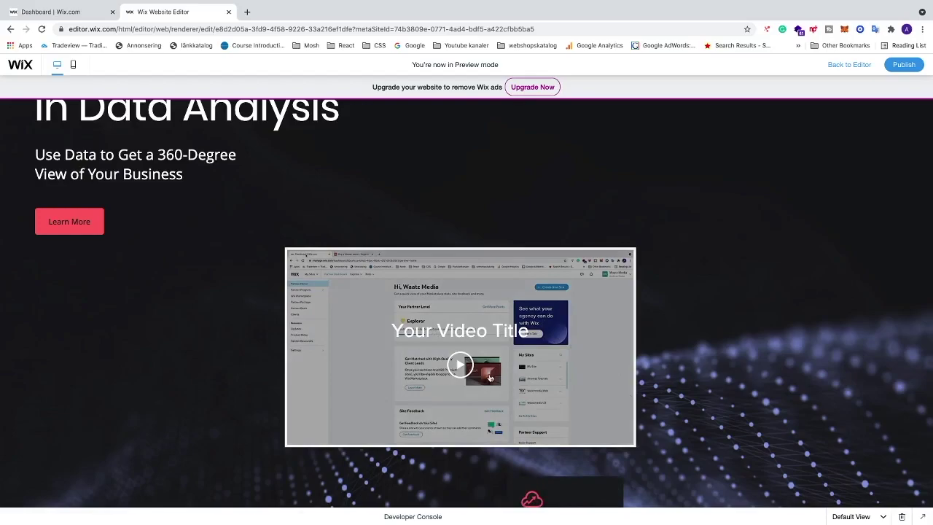
pyautogui.click(851, 67)
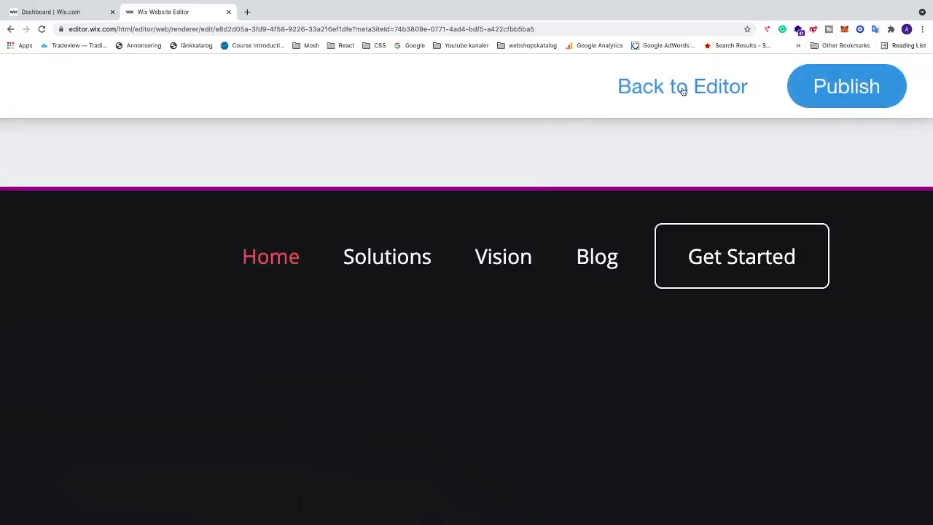
# Back in the editor, change the video's entrance animation to Spin-In
pyautogui.click(683, 89)
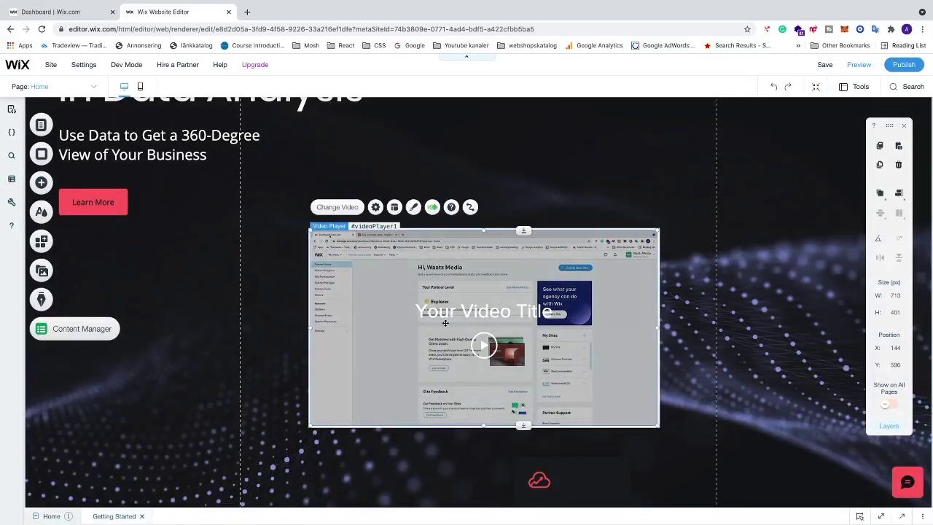
pyautogui.click(432, 208)
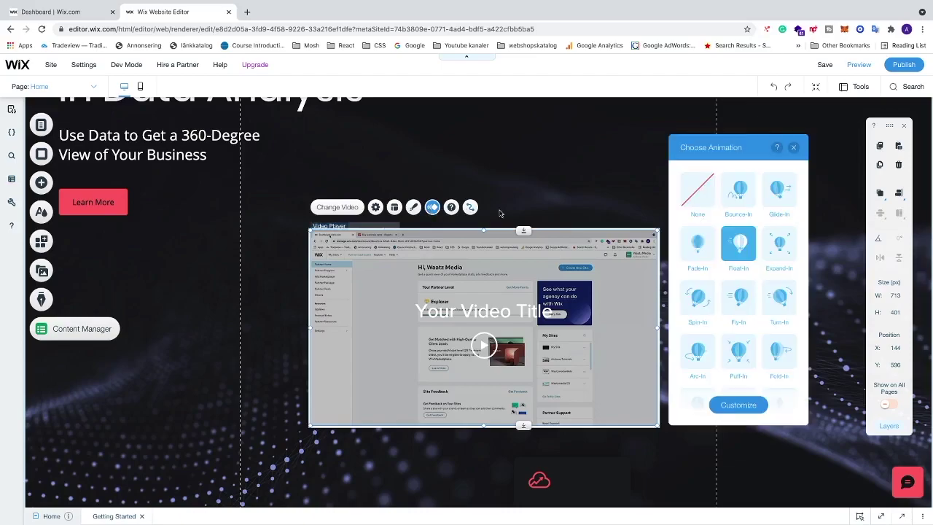
pyautogui.click(700, 305)
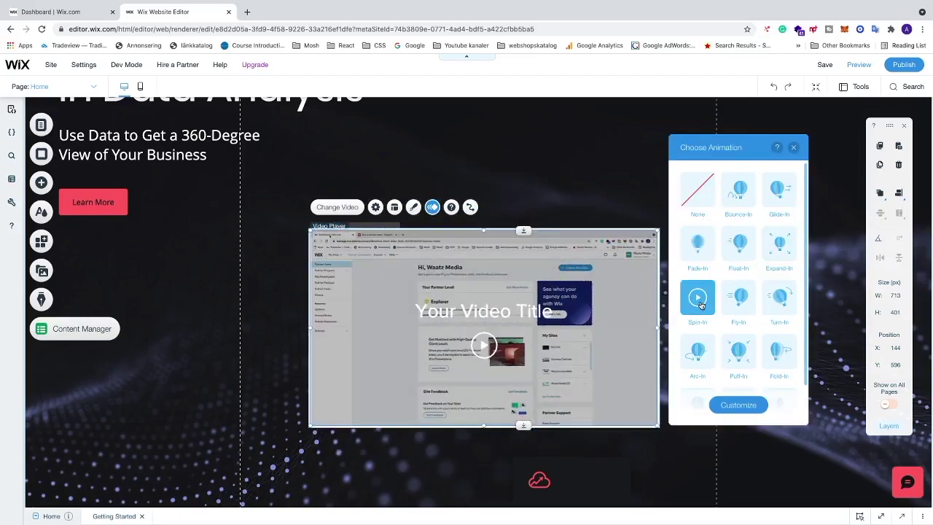
pyautogui.click(794, 148)
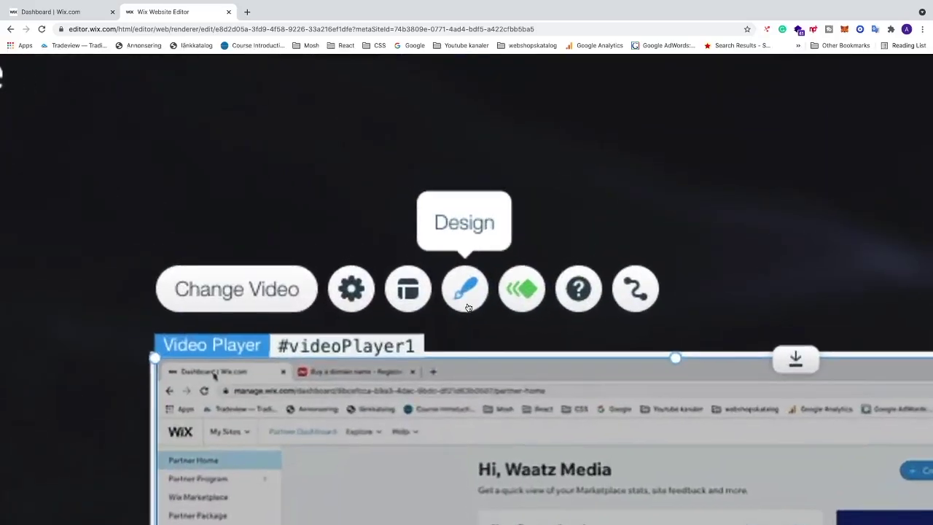
# Turn on a shadow for the video player and set its colour to white
pyautogui.click(468, 307)
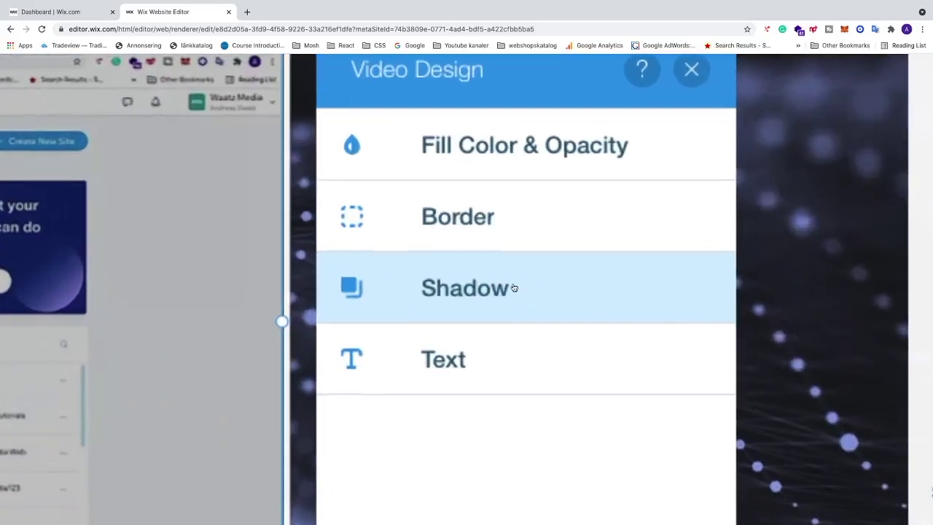
pyautogui.click(719, 318)
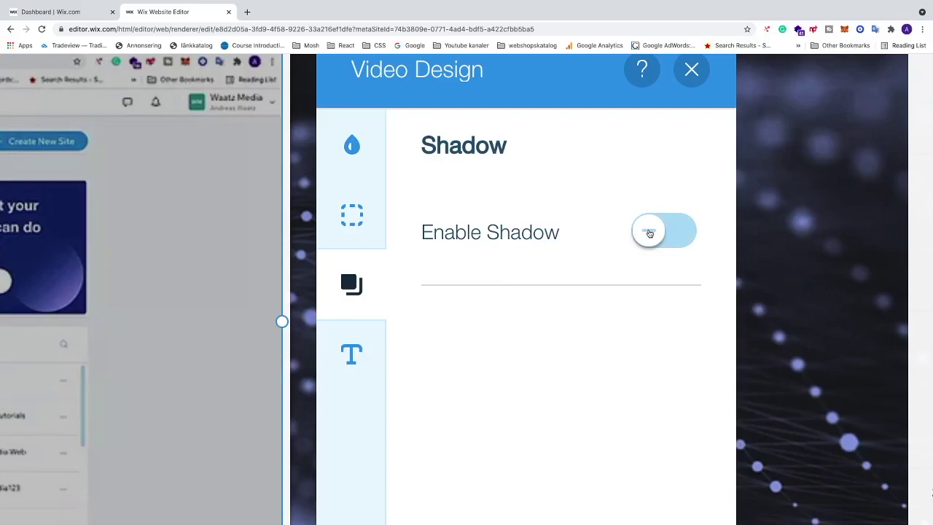
pyautogui.click(649, 233)
pyautogui.scroll(-3, 588, 308)
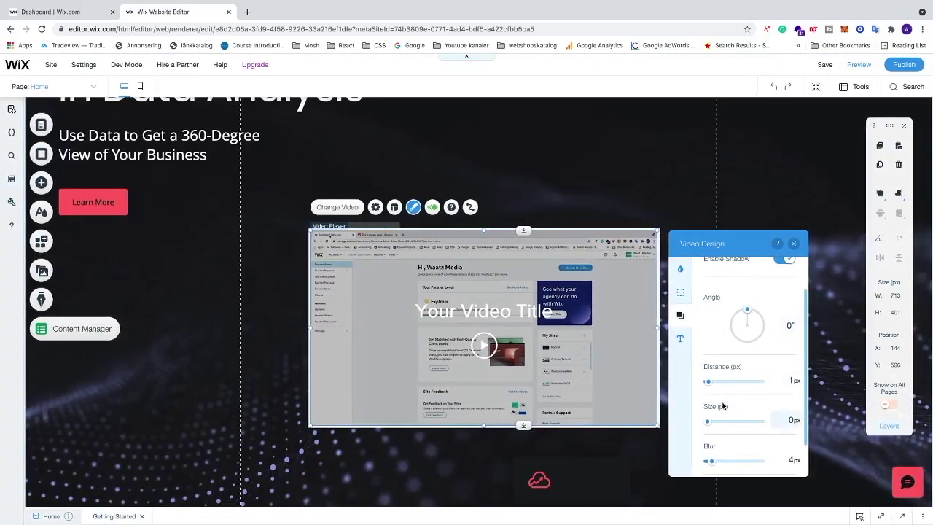
pyautogui.scroll(-1, 723, 419)
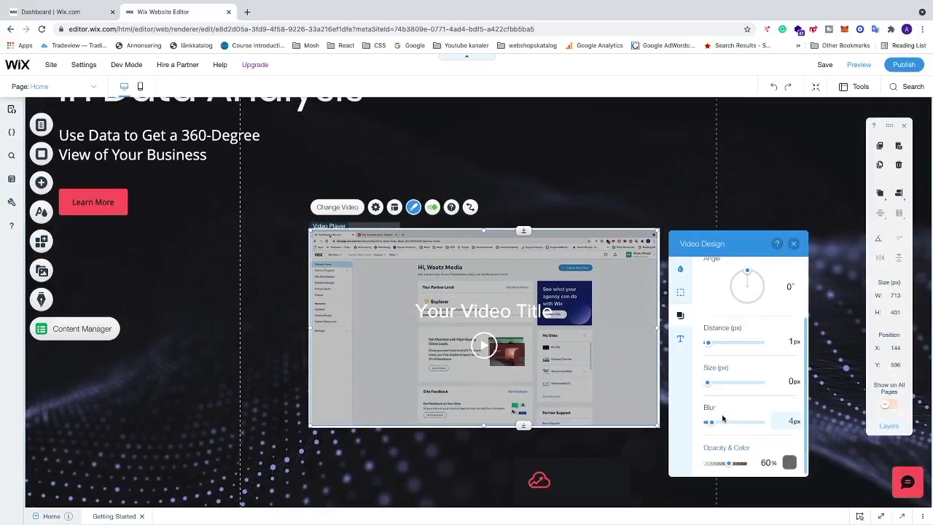
pyautogui.click(789, 463)
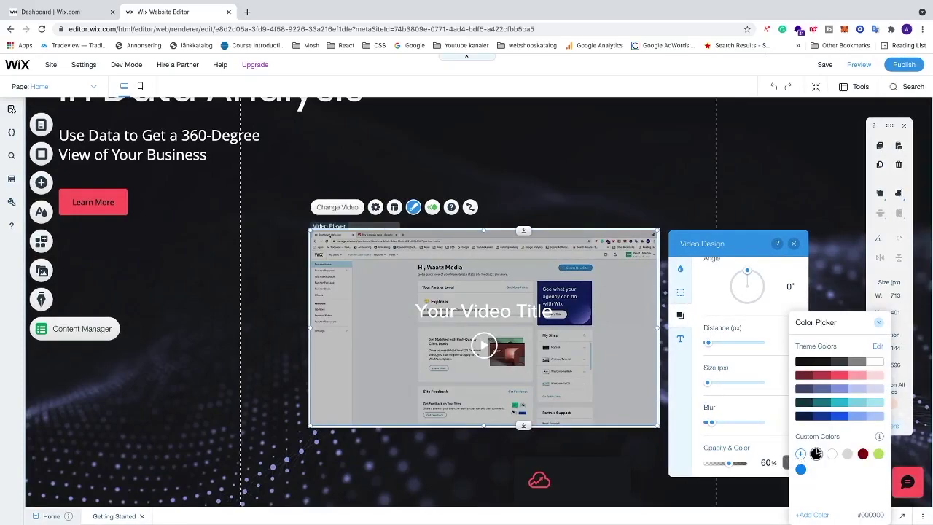
pyautogui.click(877, 362)
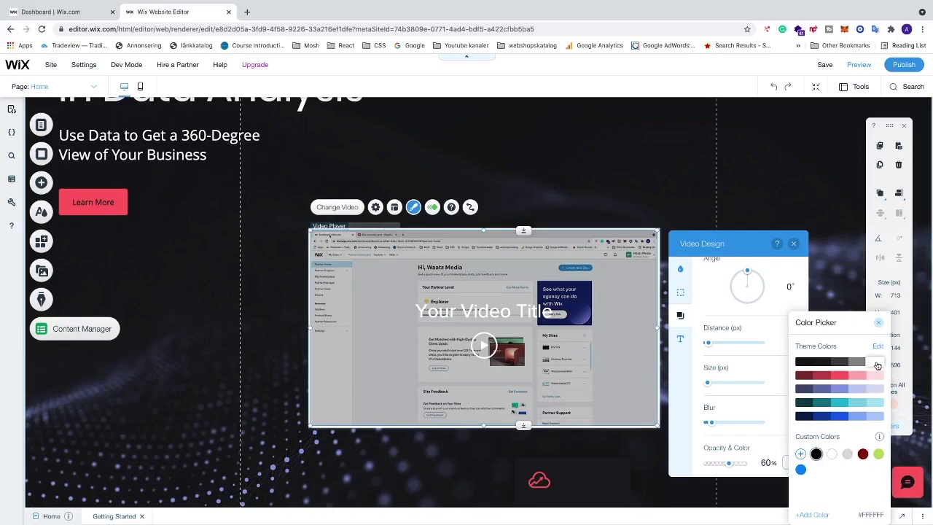
pyautogui.click(878, 323)
# Adjust the shadow to 310° angle, 20px distance, 1px size and 22px blur
pyautogui.scroll(1, 781, 365)
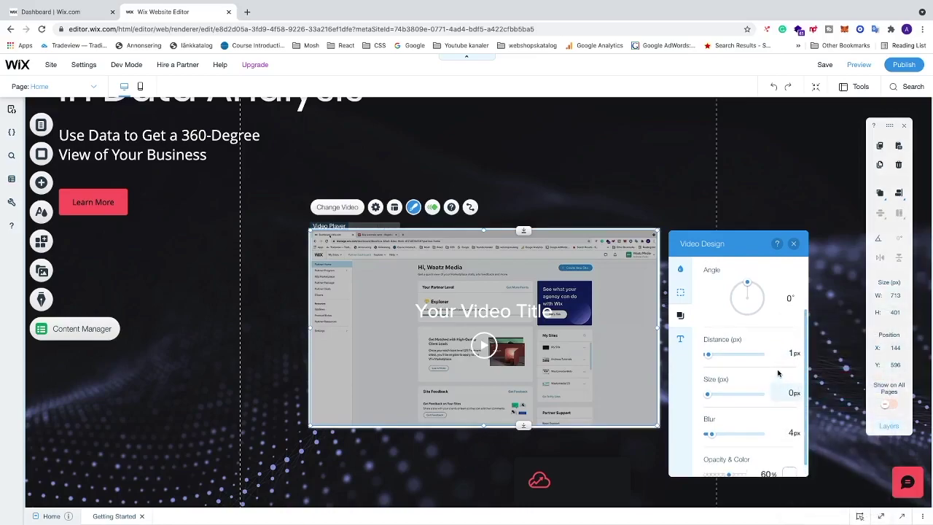
pyautogui.moveTo(712, 436); pyautogui.dragTo(732, 435)
pyautogui.moveTo(707, 391); pyautogui.dragTo(736, 391)
pyautogui.moveTo(707, 352); pyautogui.dragTo(735, 356)
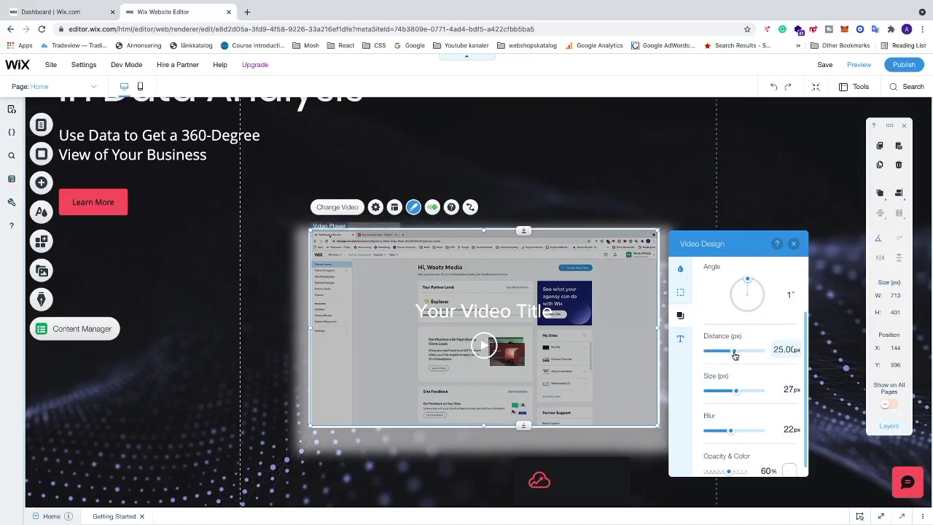
pyautogui.moveTo(748, 279)
pyautogui.mouseDown()
pyautogui.moveTo(772, 290)
pyautogui.moveTo(736, 286)
pyautogui.mouseUp()
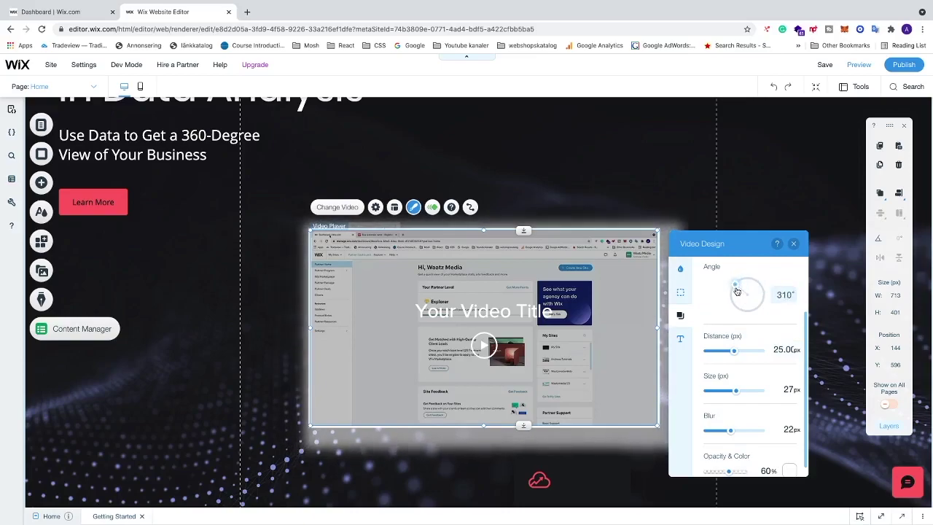
pyautogui.moveTo(733, 351); pyautogui.dragTo(760, 351)
pyautogui.click(738, 392)
pyautogui.moveTo(738, 395); pyautogui.dragTo(704, 396)
pyautogui.moveTo(760, 351); pyautogui.dragTo(727, 352)
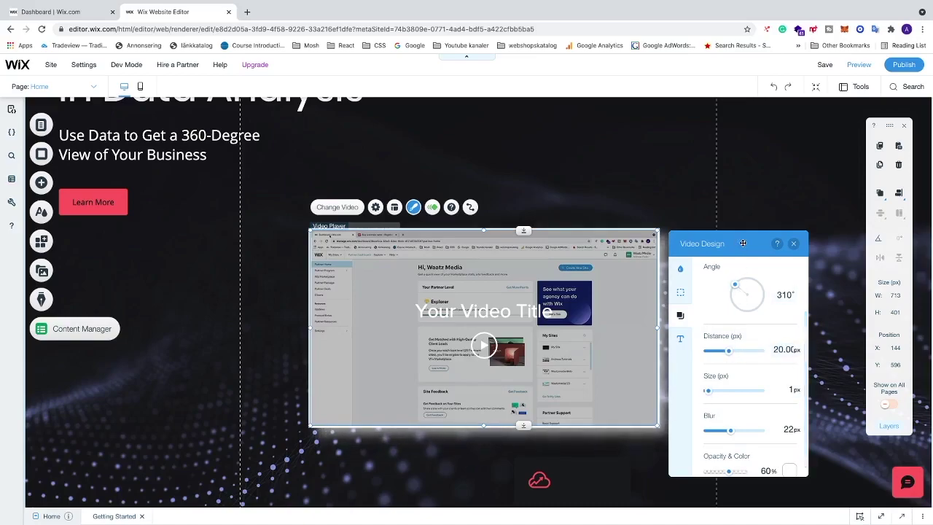
pyautogui.moveTo(743, 243); pyautogui.dragTo(809, 234)
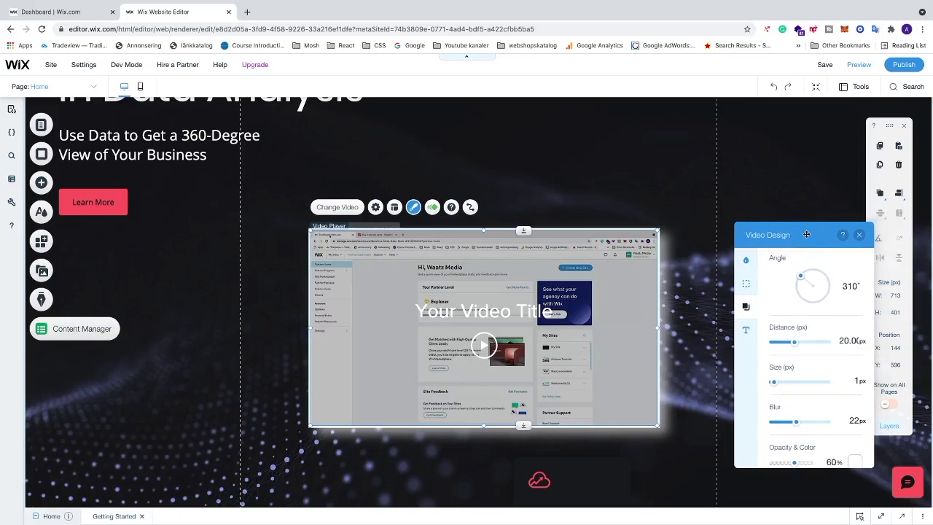
pyautogui.click(860, 236)
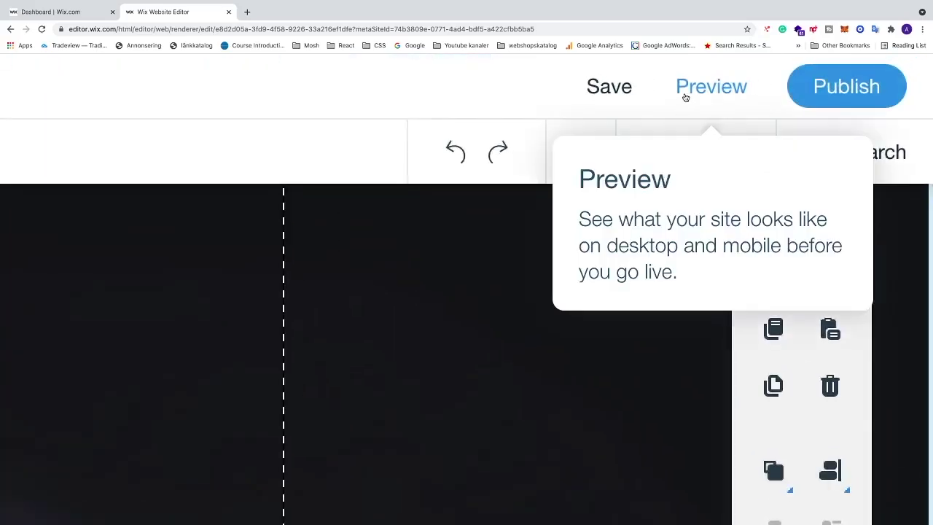
# Preview the site to see the video player's white glow shadow on the dark page
pyautogui.click(685, 97)
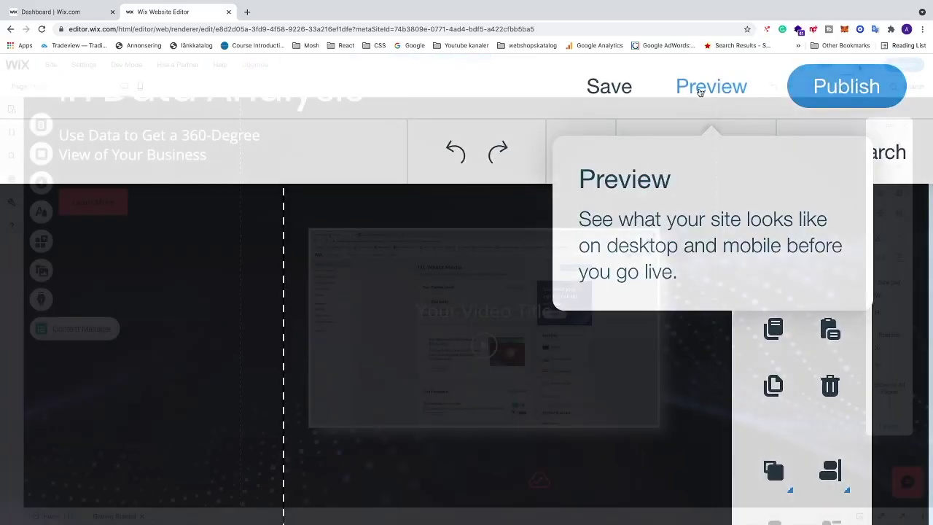